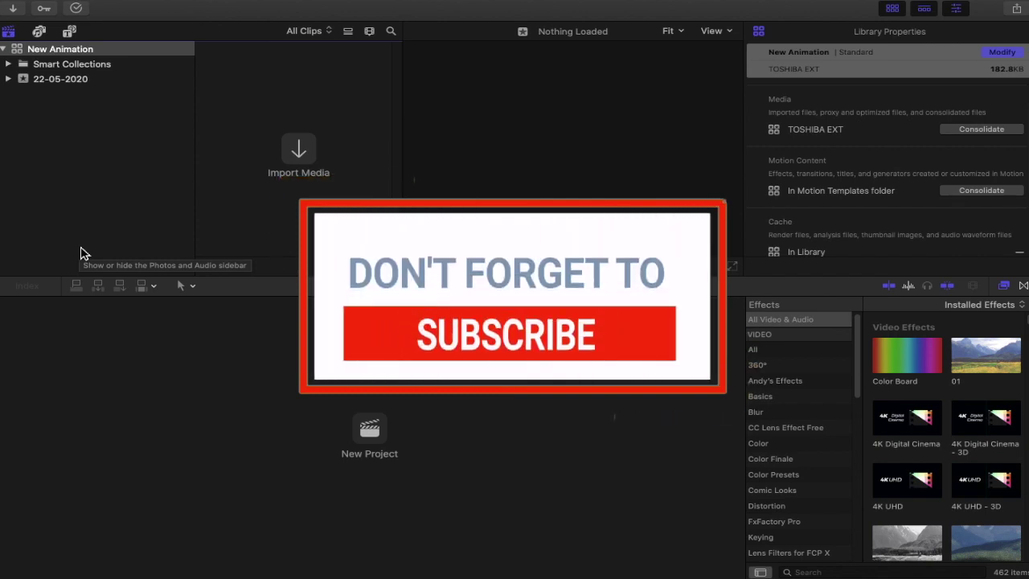
Open the New Project sheet for the 22-05-2020 event from the empty timeline.
{"action": "left_click", "coordinate": [364, 431]}
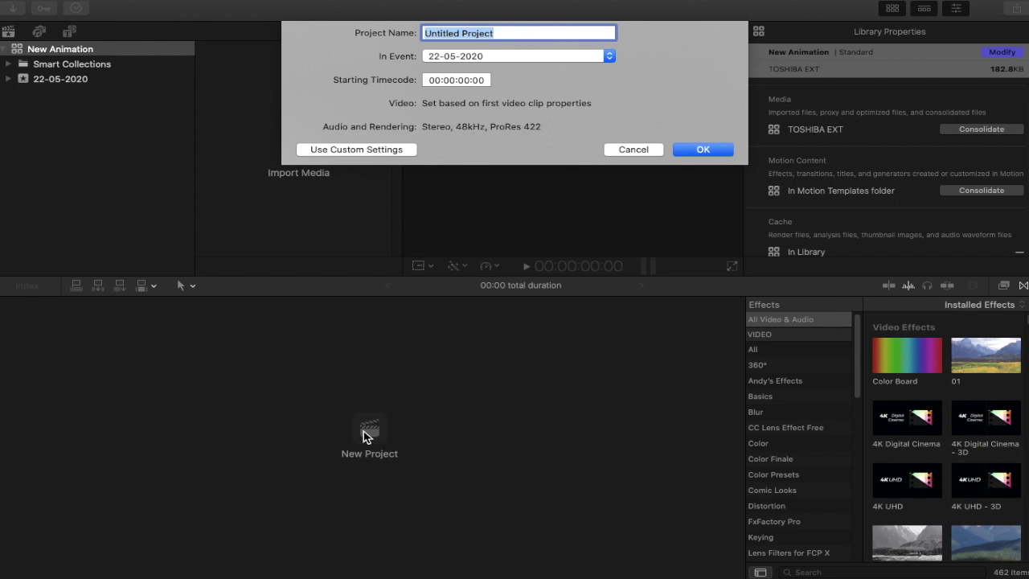
Replace 'Untitled Project' with the name 'shopbull animation' and create the project.
{"action": "key", "text": "BackSpace"}
{"action": "type", "text": "shopbull"}
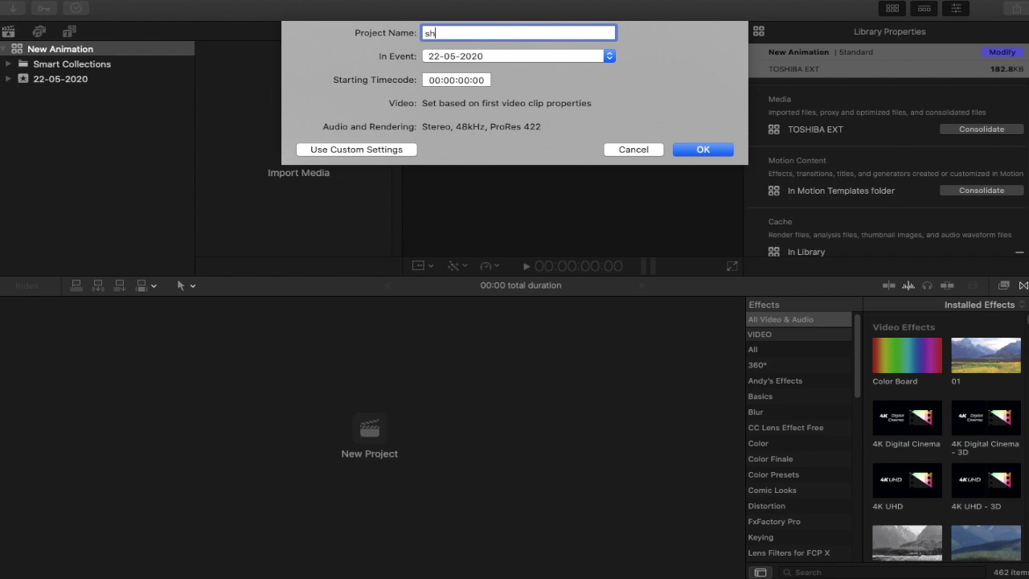
{"action": "type", "text": " animation"}
{"action": "key", "text": "Return"}
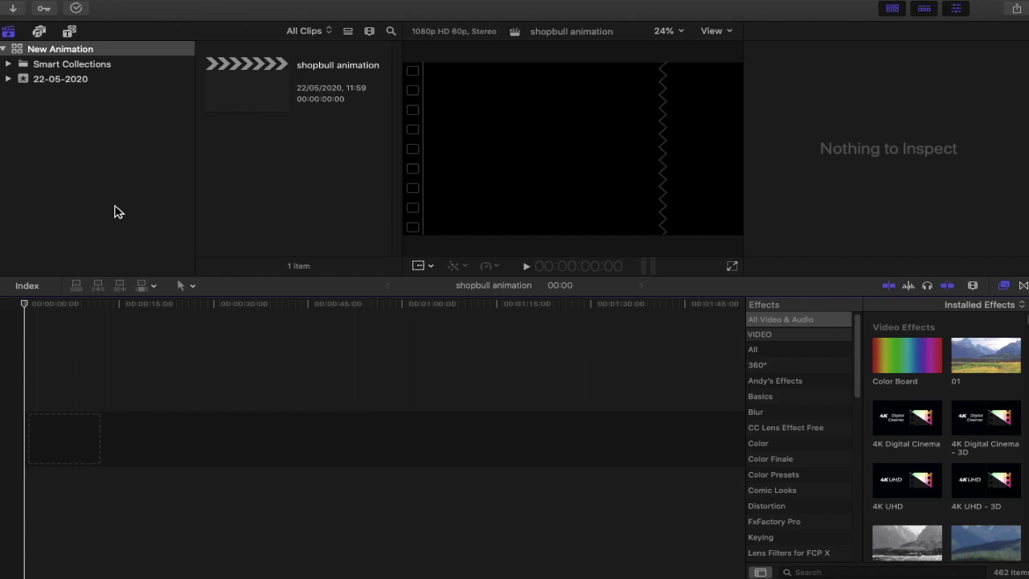
Open the Titles and Generators sidebar and expand Titles to browse the installed Brightly V3 categories.
{"action": "left_click", "coordinate": [69, 32]}
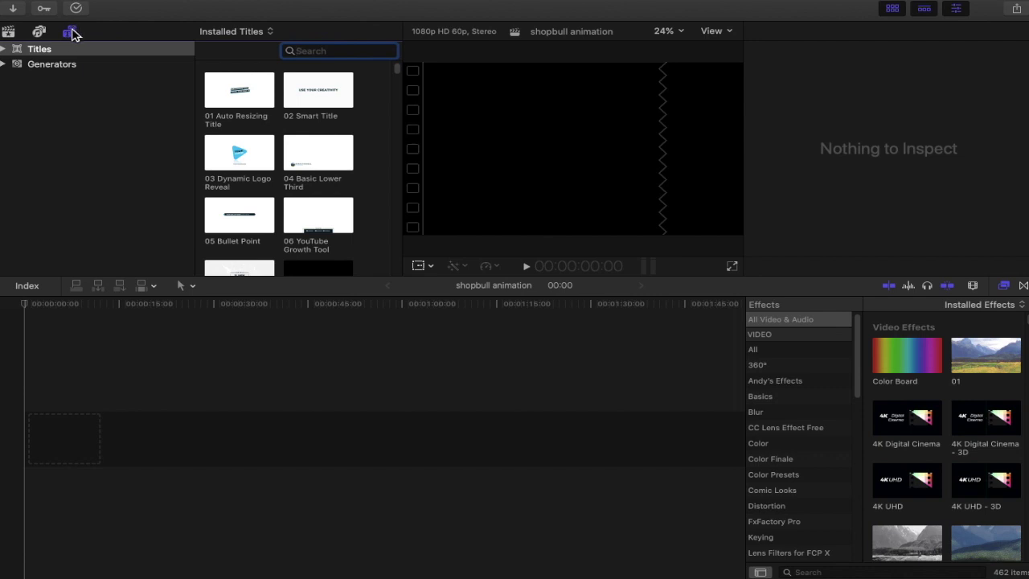
{"action": "left_click", "coordinate": [5, 49]}
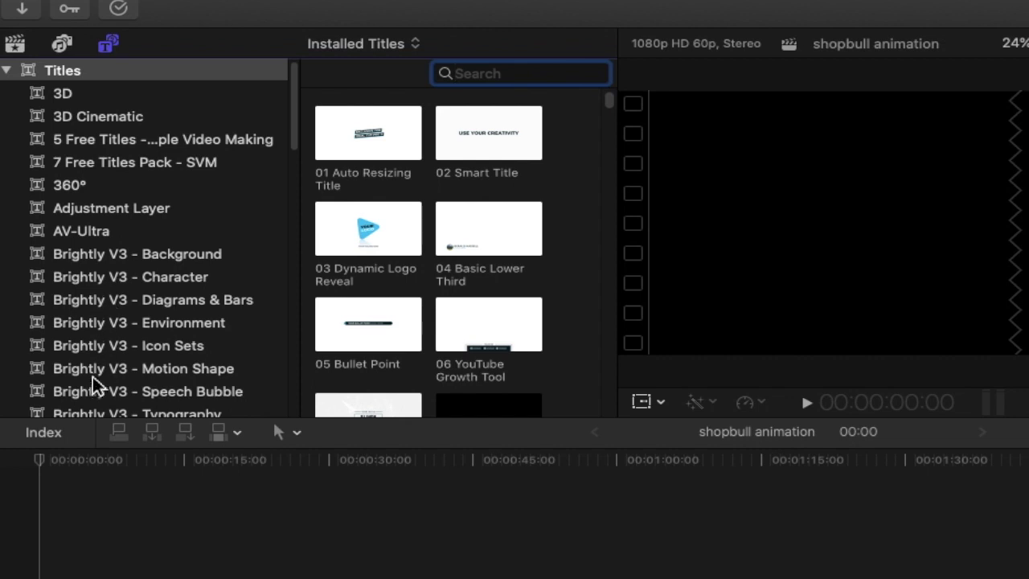
{"action": "scroll", "coordinate": [116, 368], "scroll_direction": "down", "scroll_amount": 3}
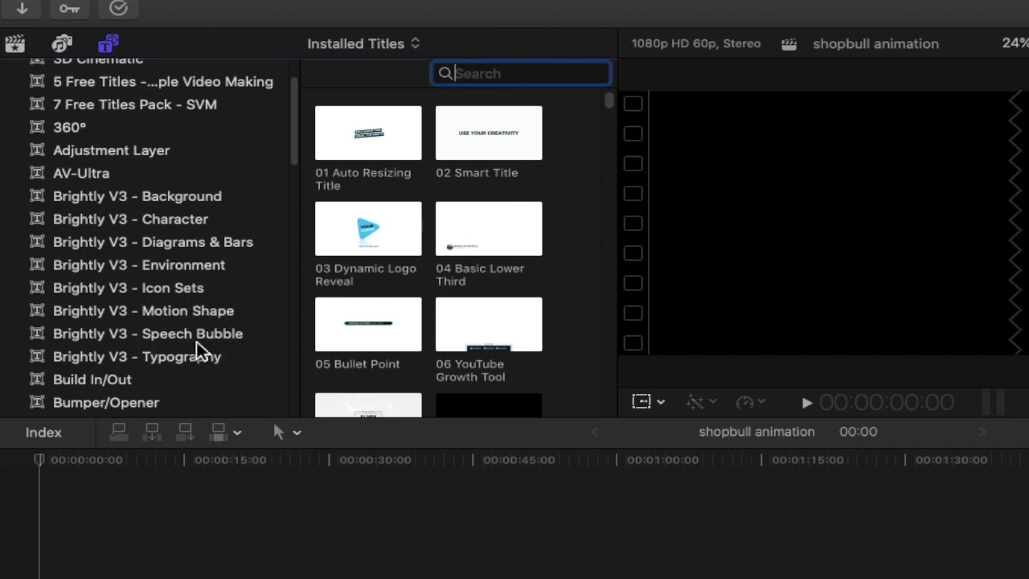
{"action": "scroll", "coordinate": [223, 384], "scroll_direction": "down", "scroll_amount": 2}
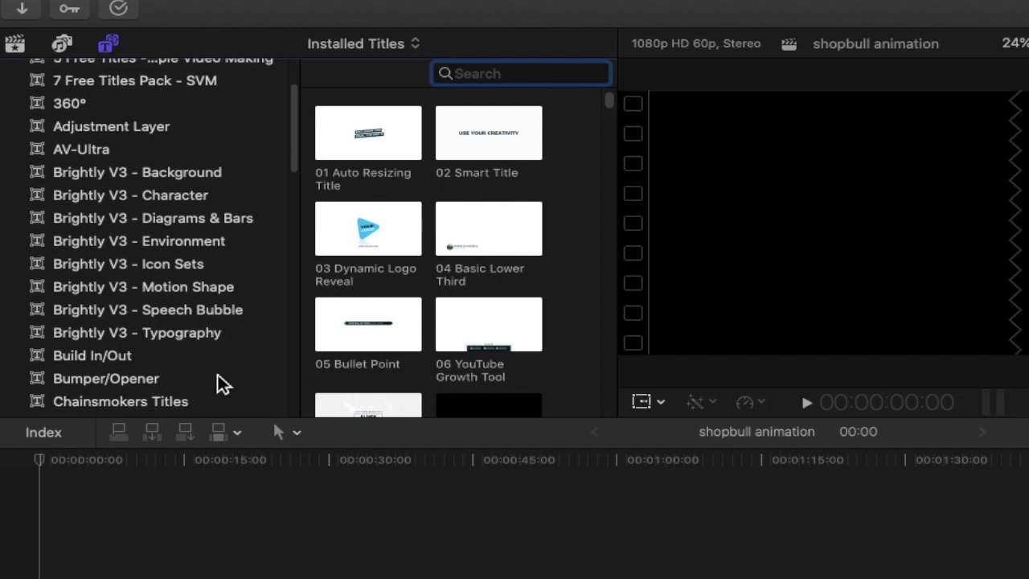
{"action": "scroll", "coordinate": [222, 385], "scroll_direction": "up", "scroll_amount": 2}
{"action": "scroll", "coordinate": [223, 384], "scroll_direction": "up", "scroll_amount": 2}
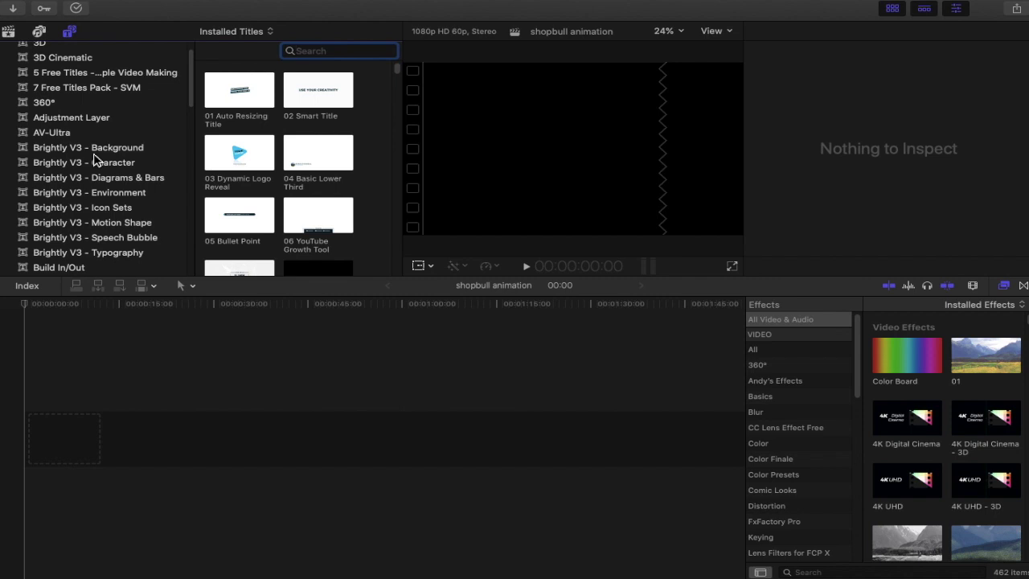
Show the Brightly V3 - Transitions pack in the Transitions browser.
{"action": "left_click", "coordinate": [724, 322]}
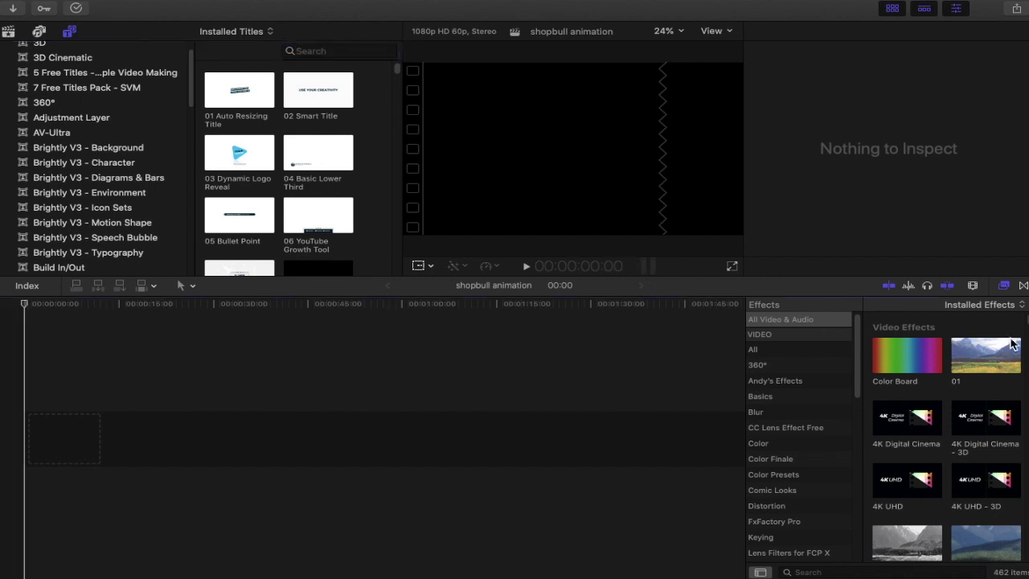
{"action": "left_click", "coordinate": [1023, 286]}
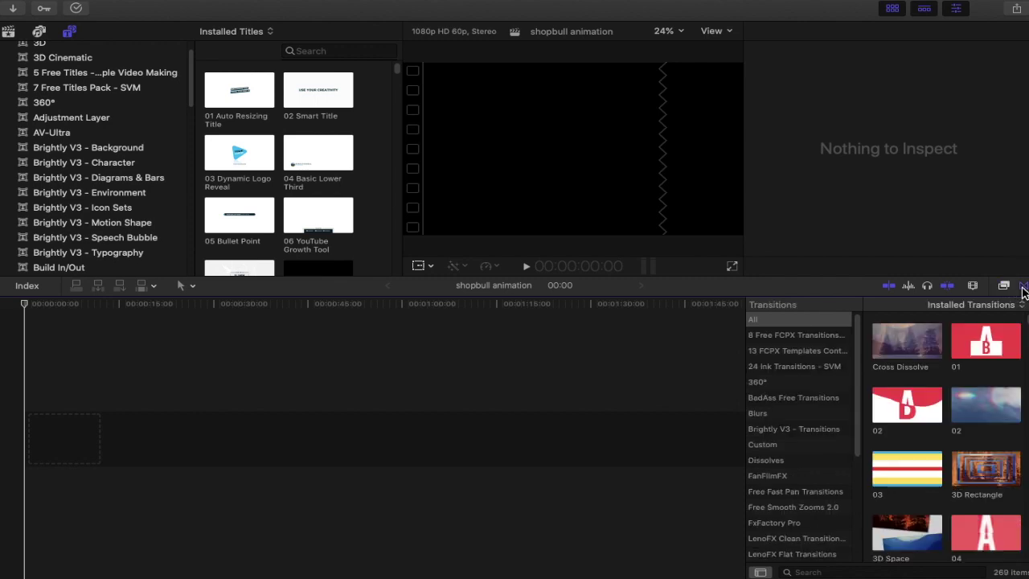
{"action": "left_click", "coordinate": [815, 437]}
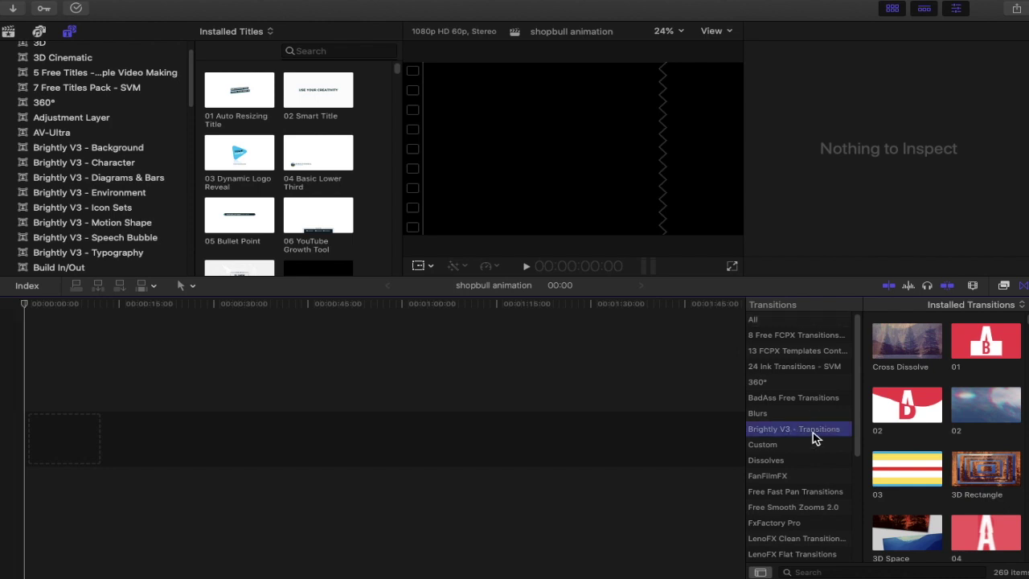
Select Background 08 from the Brightly V3 - Background titles and play its preview.
{"action": "left_click", "coordinate": [89, 148]}
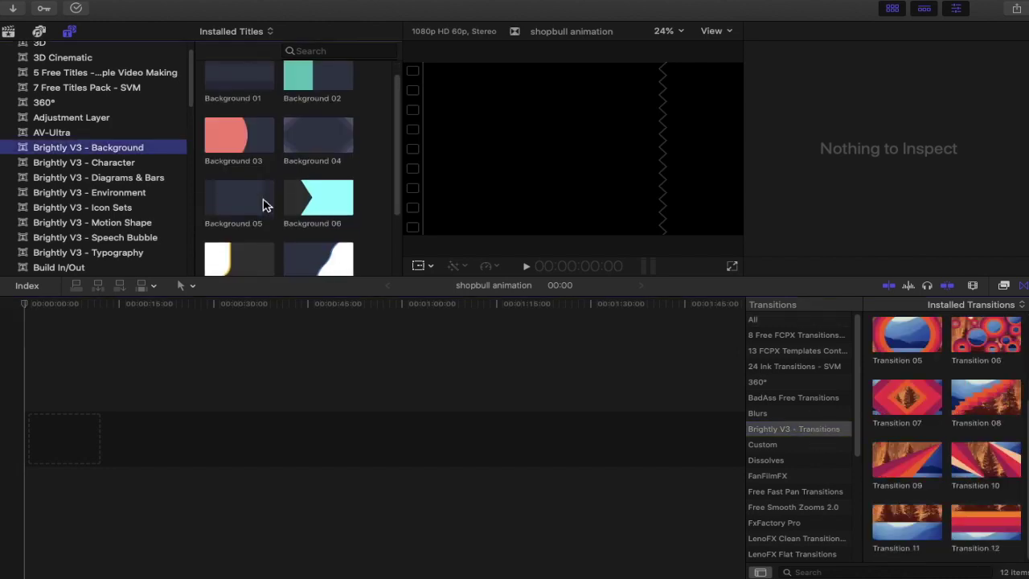
{"action": "scroll", "coordinate": [264, 201], "scroll_direction": "down", "scroll_amount": 5}
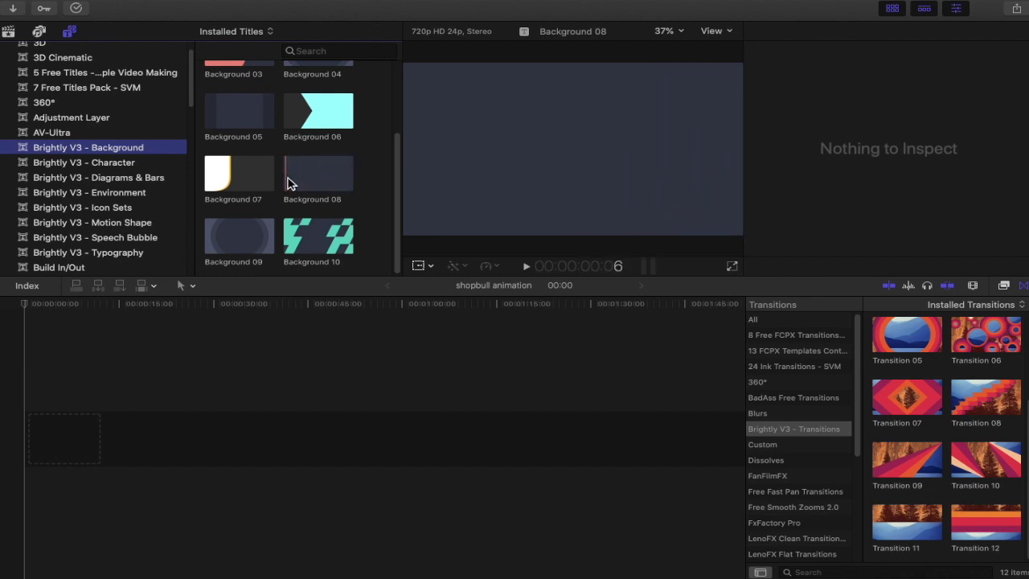
{"action": "left_click", "coordinate": [290, 183]}
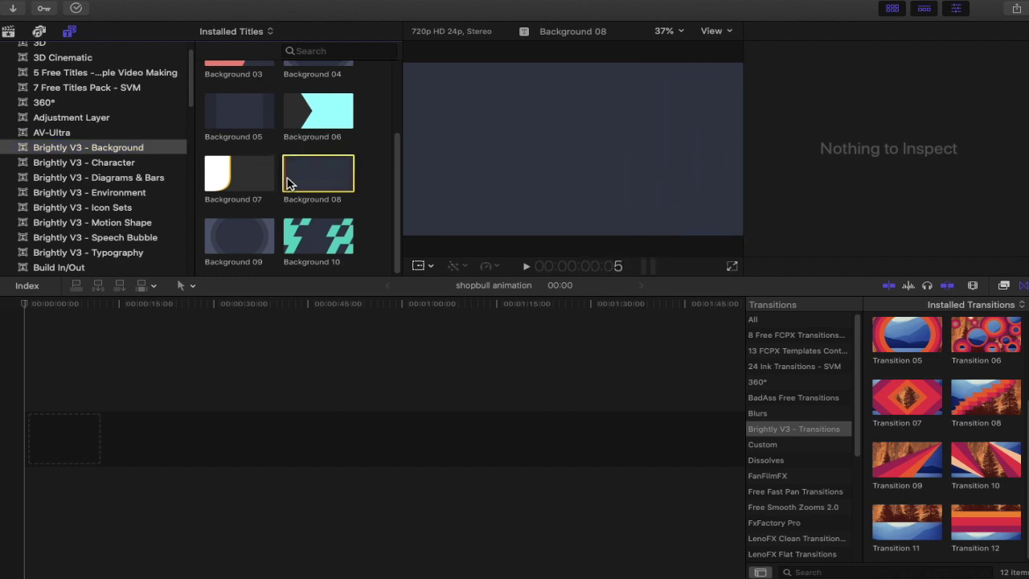
{"action": "key", "text": "space"}
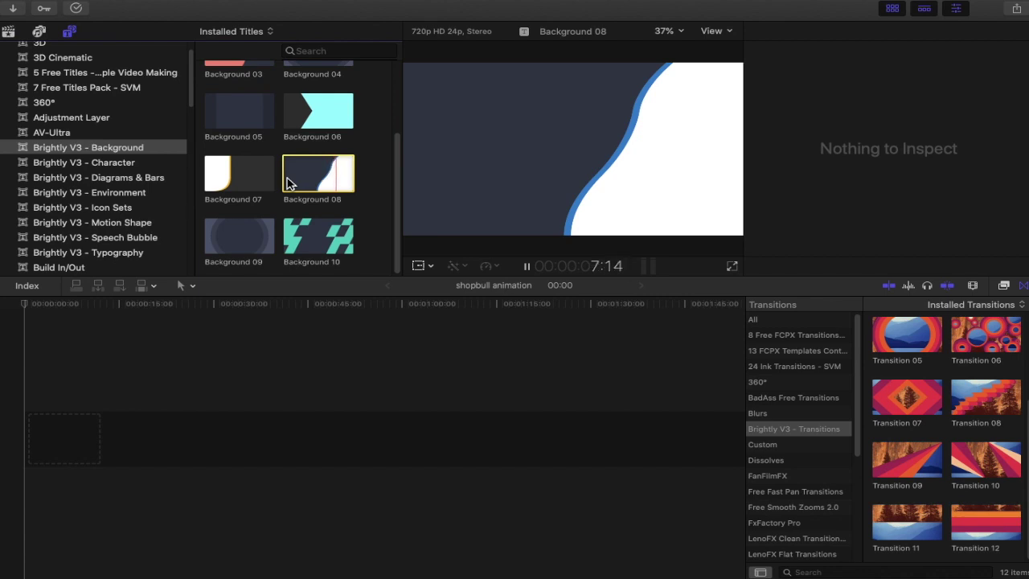
Place Background 08 at the storyline start and accept the 1080p 23.98p video settings.
{"action": "left_click_drag", "start_coordinate": [322, 172], "coordinate": [218, 303]}
{"action": "left_click", "coordinate": [115, 436]}
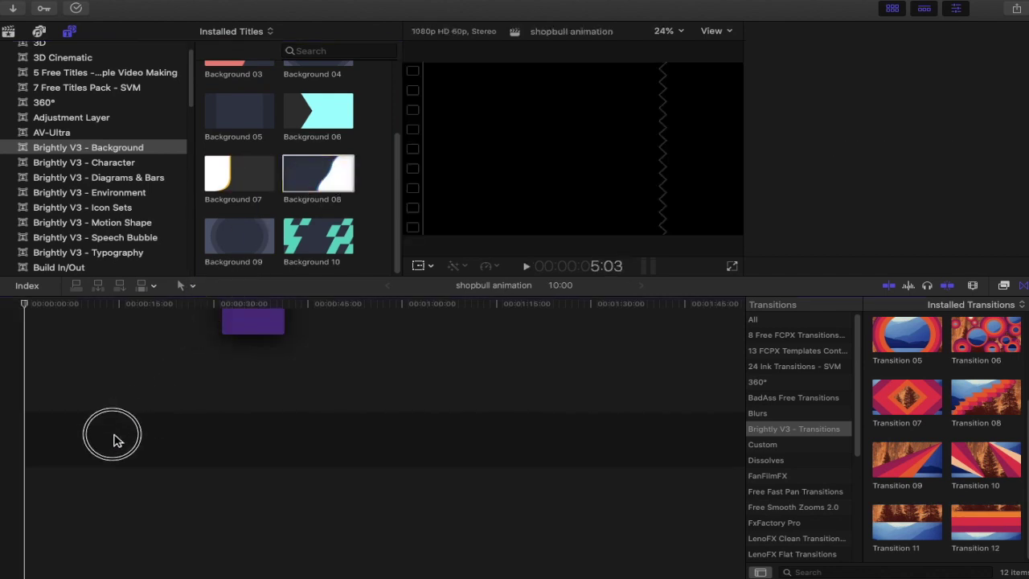
{"action": "left_click_drag", "start_coordinate": [88, 448], "coordinate": [86, 452]}
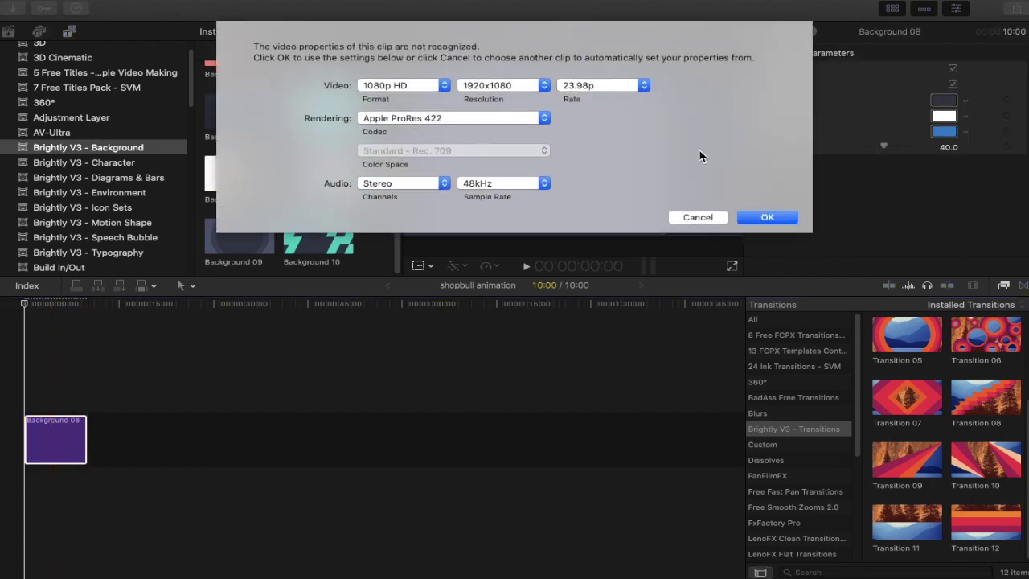
{"action": "left_click", "coordinate": [762, 218]}
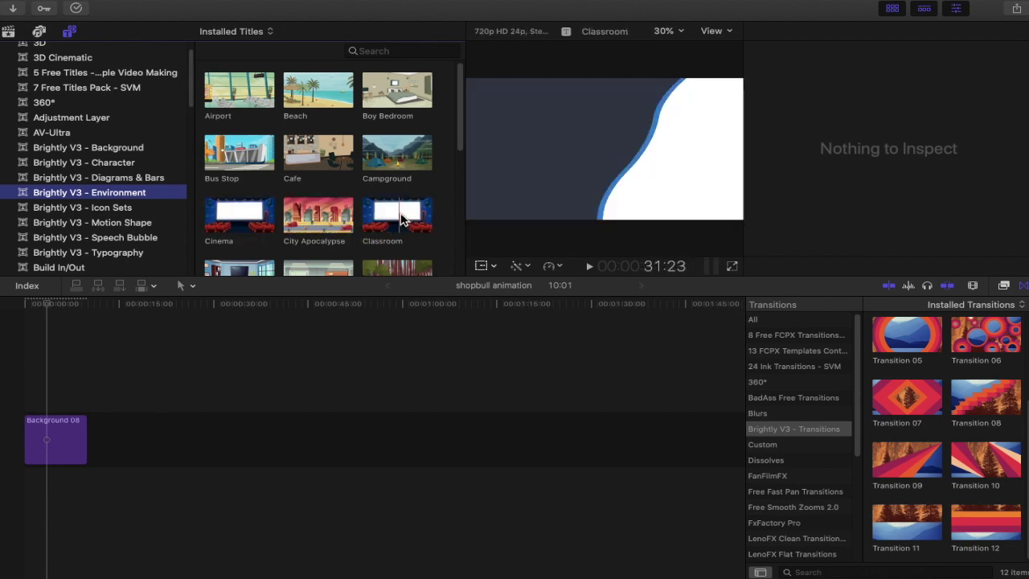
Browse the Brightly V3 - Environment scenes, previewing Boy Bedroom, Kitchen and Girl Bedroom, and select Kitchen.
{"action": "scroll", "coordinate": [401, 221], "scroll_direction": "down", "scroll_amount": 3}
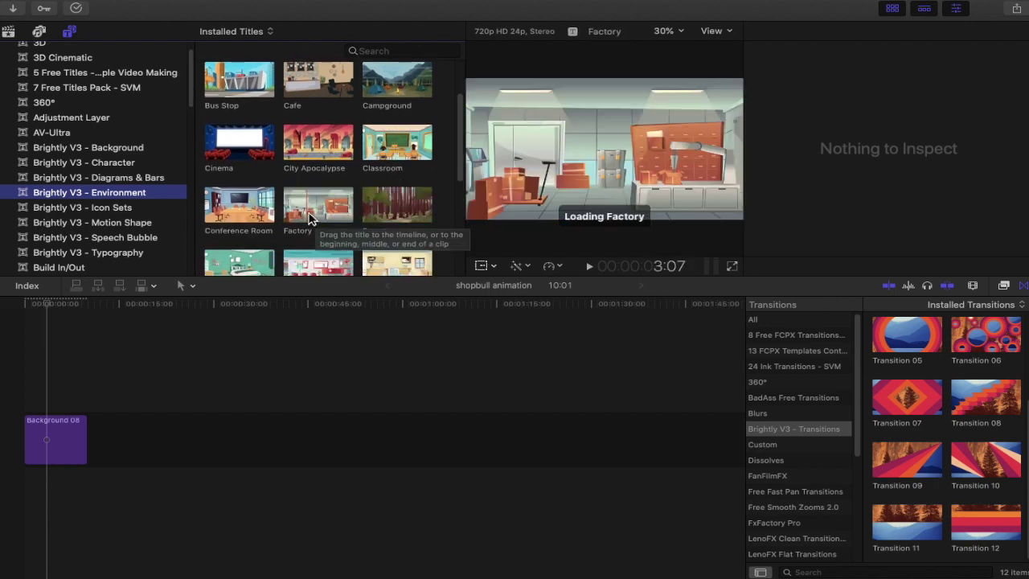
{"action": "scroll", "coordinate": [241, 205], "scroll_direction": "down", "scroll_amount": 3}
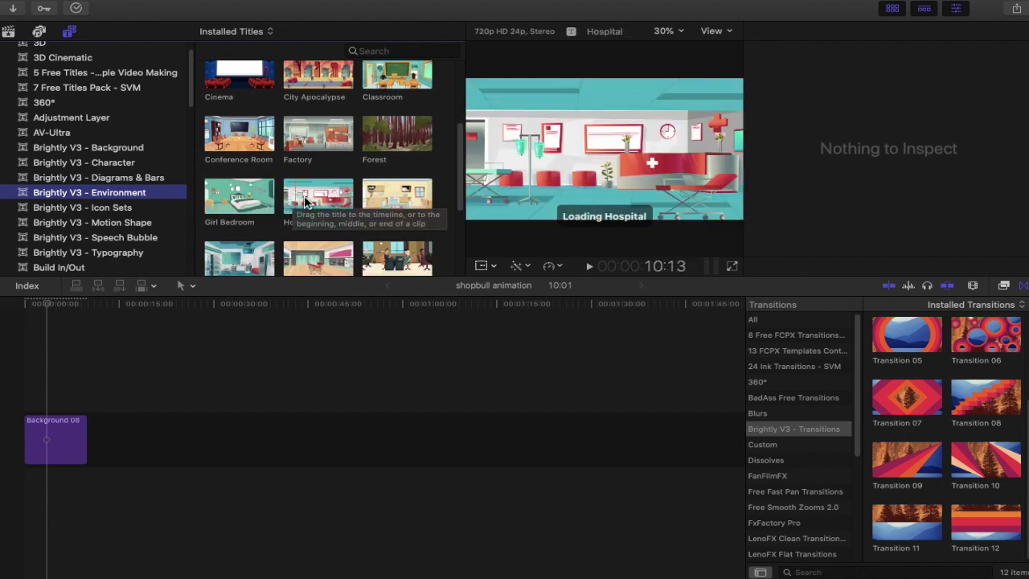
{"action": "scroll", "coordinate": [398, 208], "scroll_direction": "down", "scroll_amount": 1}
{"action": "scroll", "coordinate": [398, 207], "scroll_direction": "down", "scroll_amount": 5}
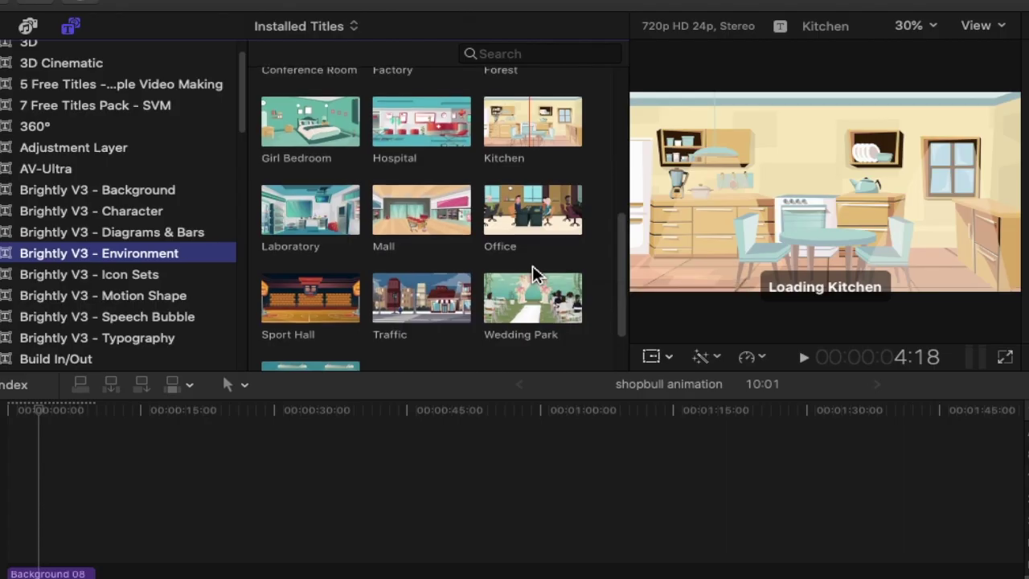
{"action": "scroll", "coordinate": [398, 207], "scroll_direction": "down", "scroll_amount": 4}
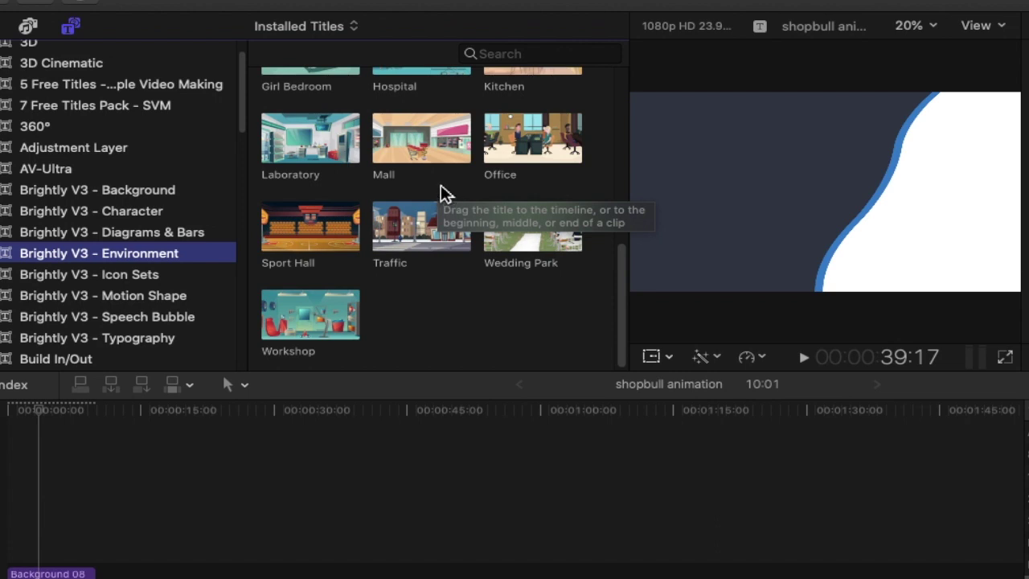
{"action": "scroll", "coordinate": [447, 193], "scroll_direction": "up", "scroll_amount": 3}
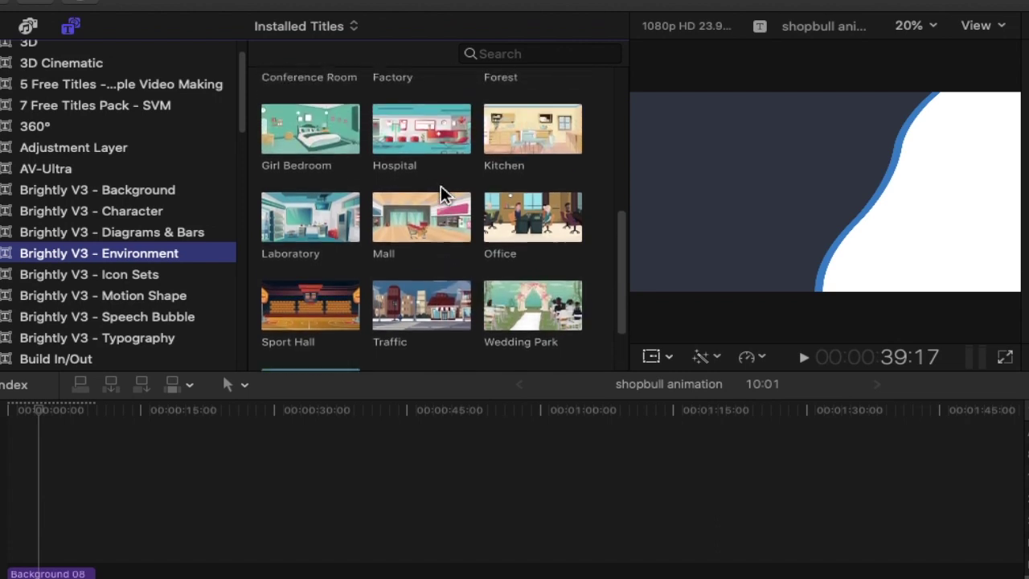
{"action": "scroll", "coordinate": [447, 193], "scroll_direction": "up", "scroll_amount": 3}
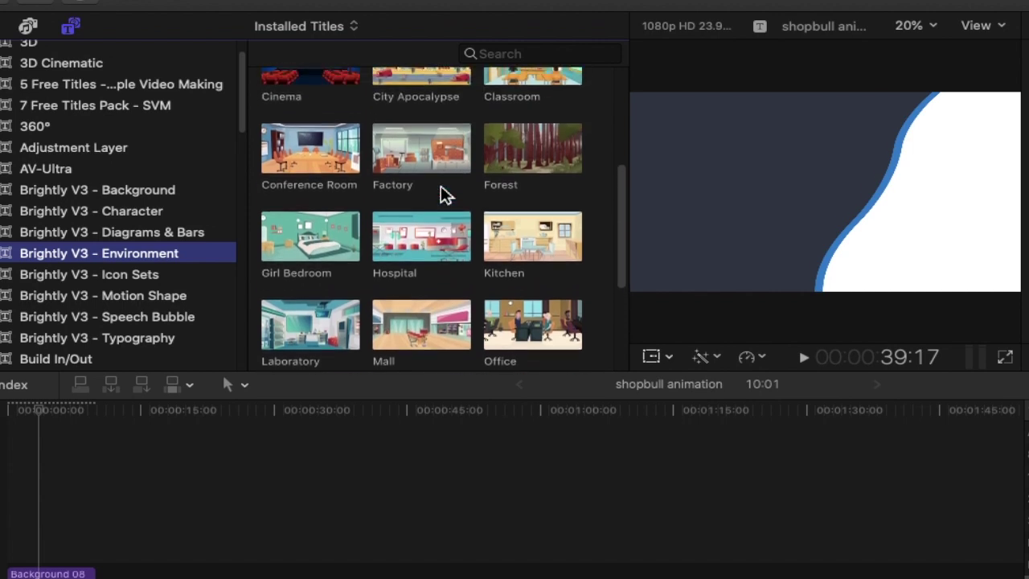
{"action": "scroll", "coordinate": [447, 195], "scroll_direction": "up", "scroll_amount": 3}
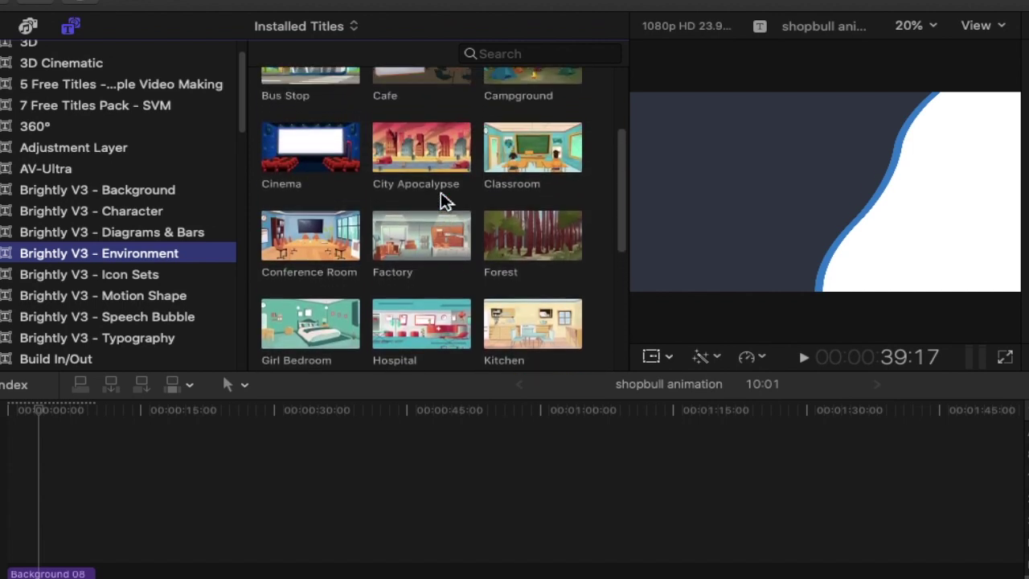
{"action": "scroll", "coordinate": [440, 194], "scroll_direction": "up", "scroll_amount": 2}
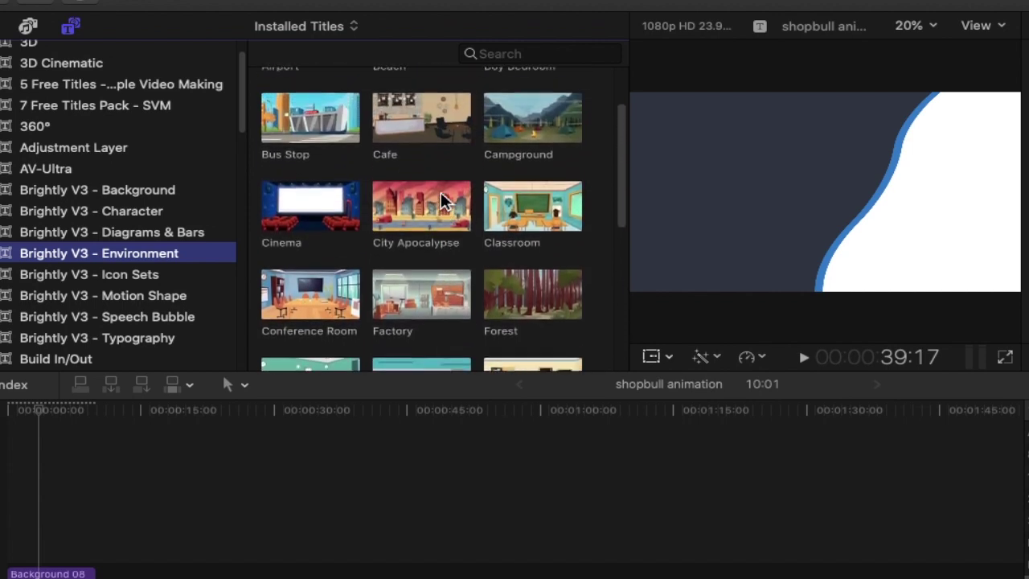
{"action": "scroll", "coordinate": [441, 201], "scroll_direction": "down", "scroll_amount": 1}
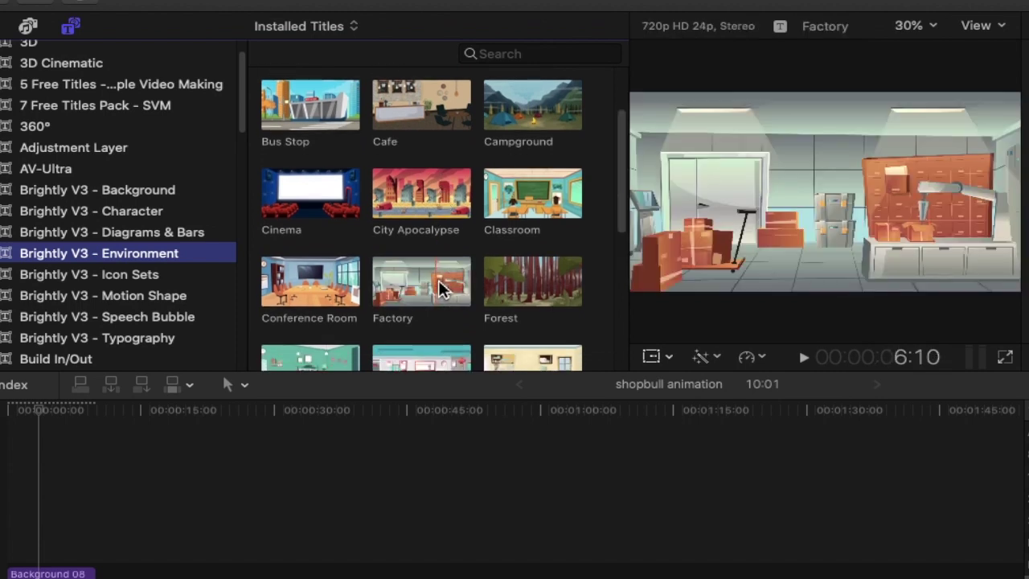
{"action": "scroll", "coordinate": [430, 283], "scroll_direction": "up", "scroll_amount": 2}
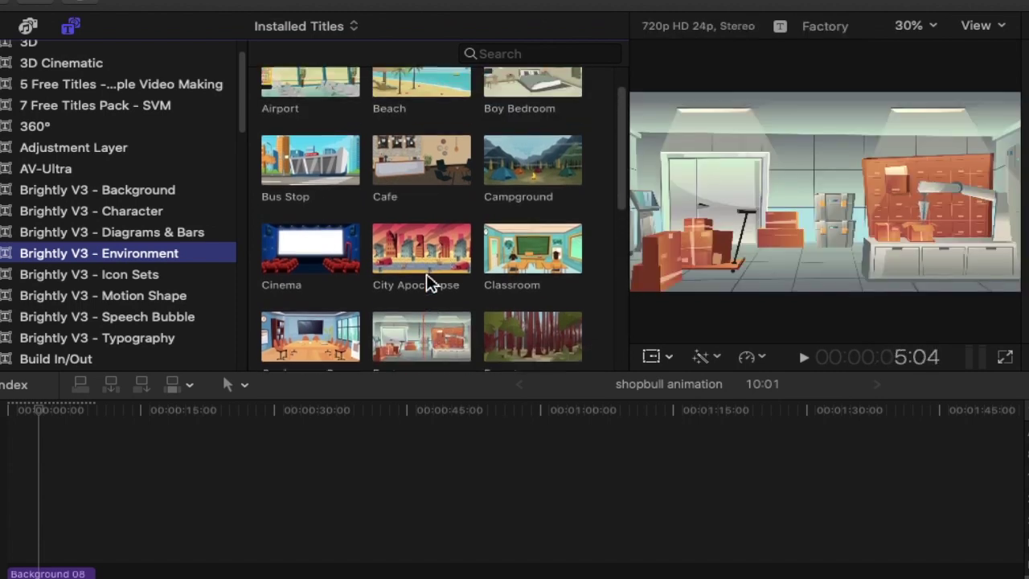
{"action": "scroll", "coordinate": [430, 283], "scroll_direction": "up", "scroll_amount": 2}
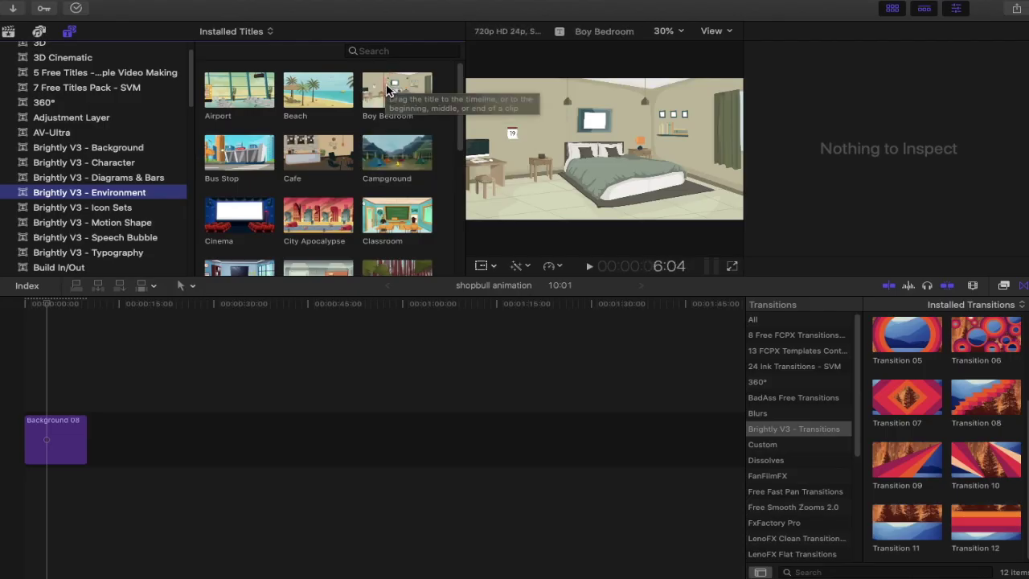
{"action": "scroll", "coordinate": [387, 90], "scroll_direction": "down", "scroll_amount": 5}
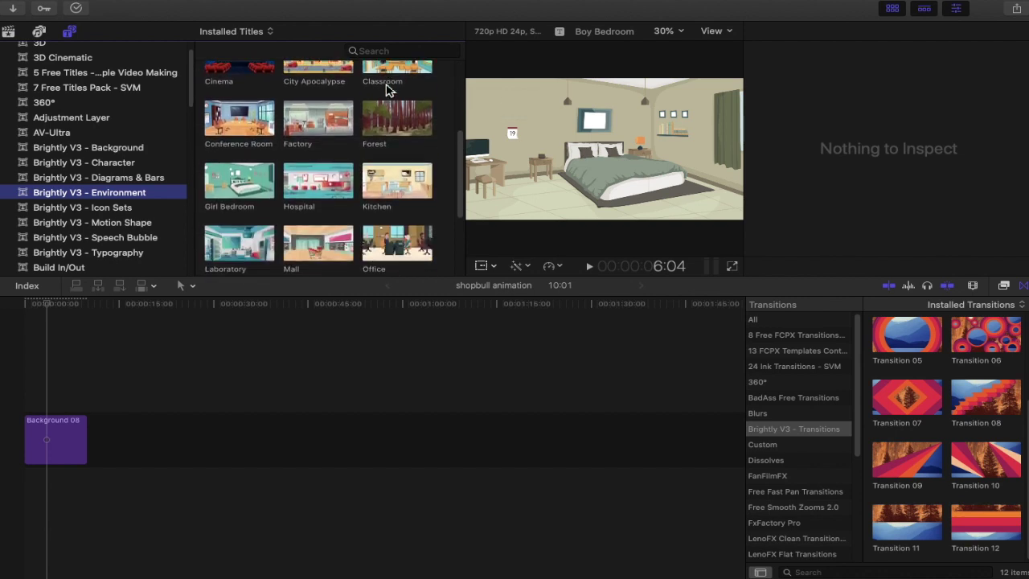
{"action": "scroll", "coordinate": [387, 90], "scroll_direction": "down", "scroll_amount": 1}
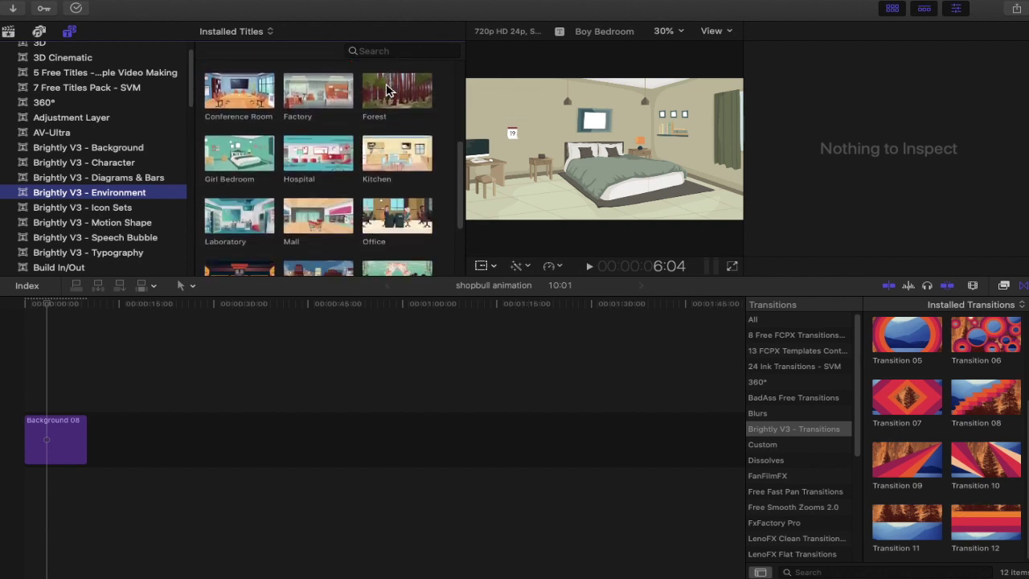
{"action": "left_click", "coordinate": [402, 154]}
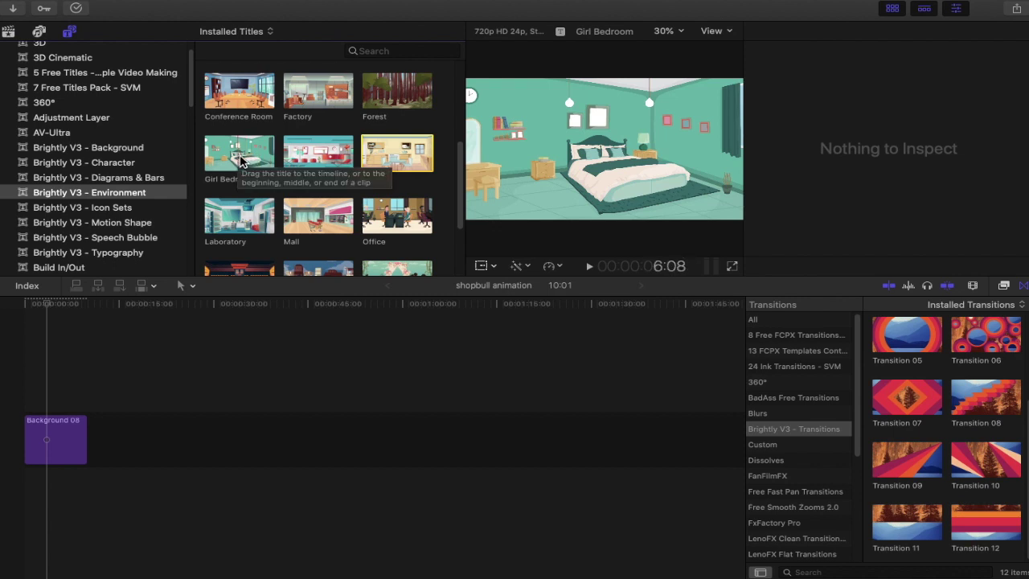
Add Girl Bedroom after Background 08, move the playhead into it, and hide the Inspector.
{"action": "left_click_drag", "start_coordinate": [240, 160], "coordinate": [135, 444]}
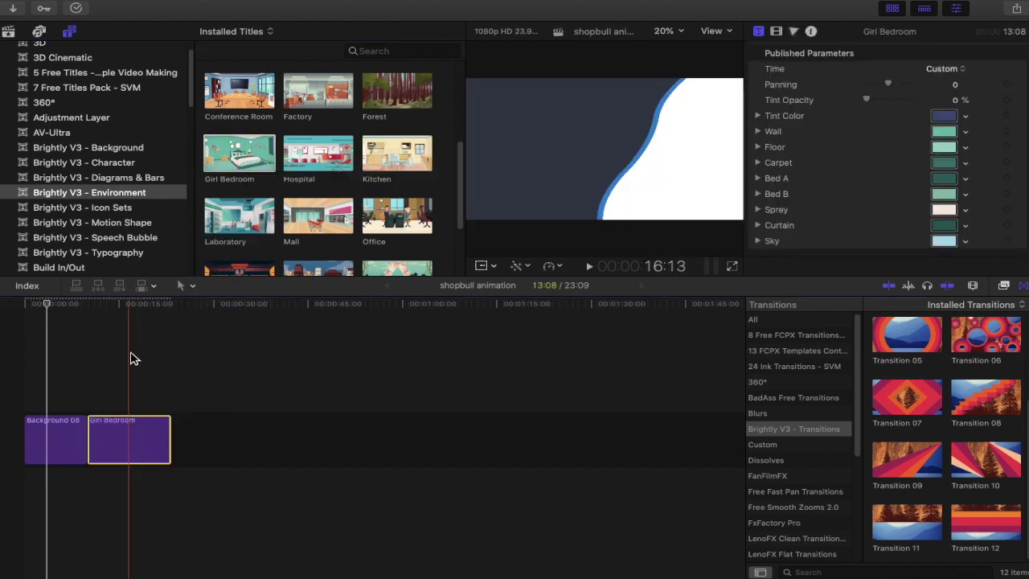
{"action": "left_click", "coordinate": [133, 312]}
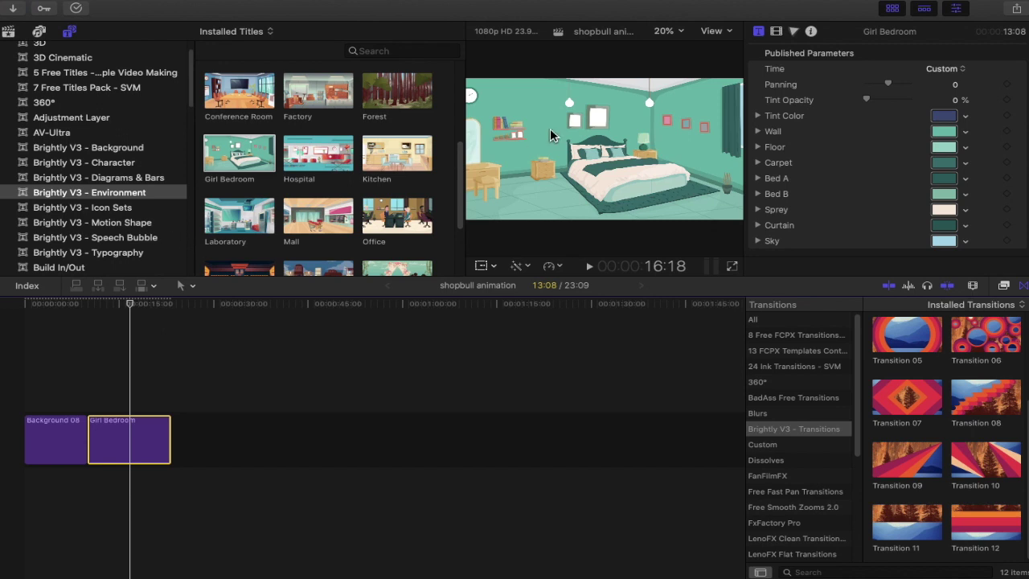
{"action": "left_click", "coordinate": [957, 9]}
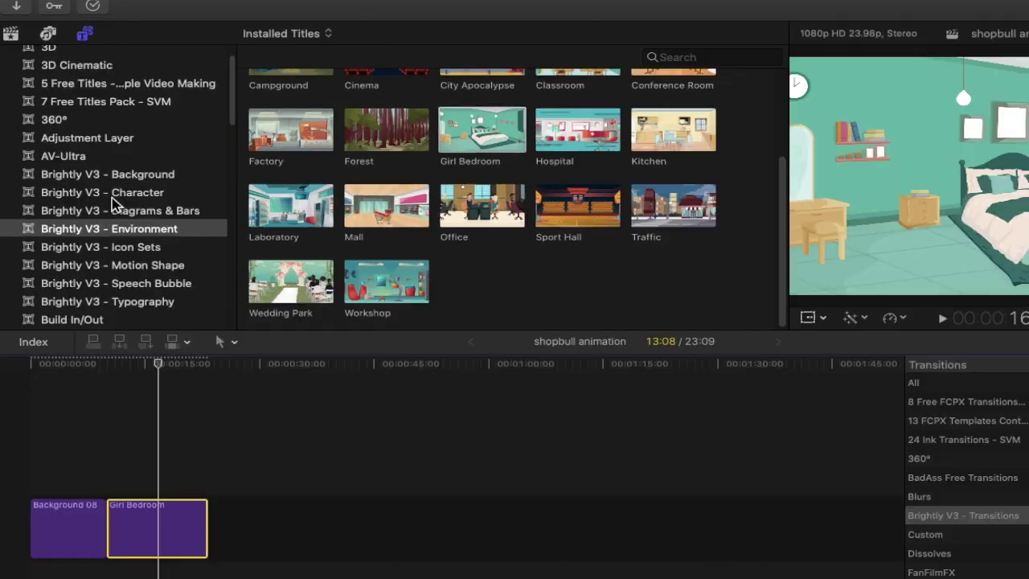
Show the Brightly V3 - Character titles and skim through the male and female characters.
{"action": "left_click", "coordinate": [93, 167]}
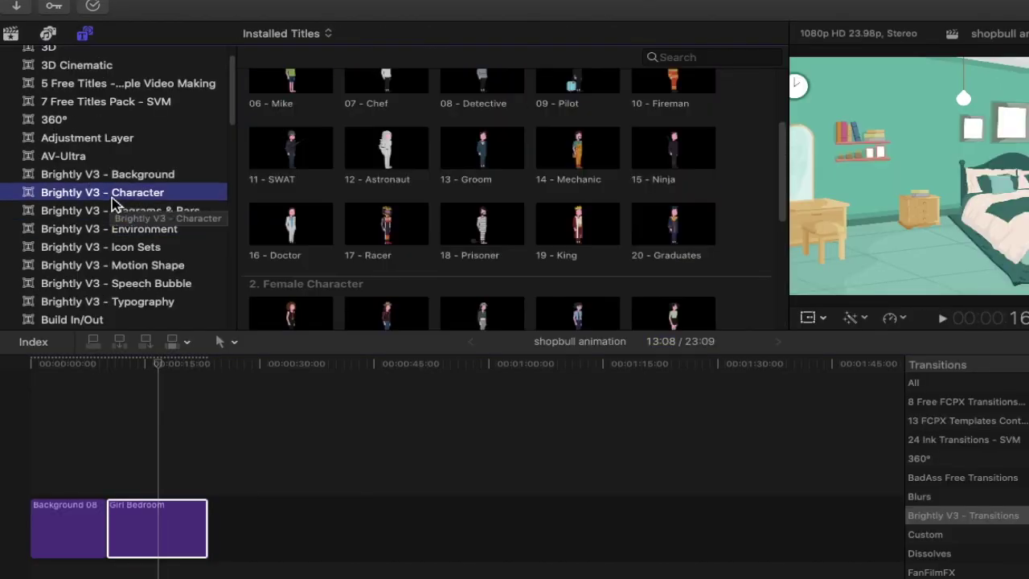
{"action": "scroll", "coordinate": [482, 133], "scroll_direction": "up", "scroll_amount": 3}
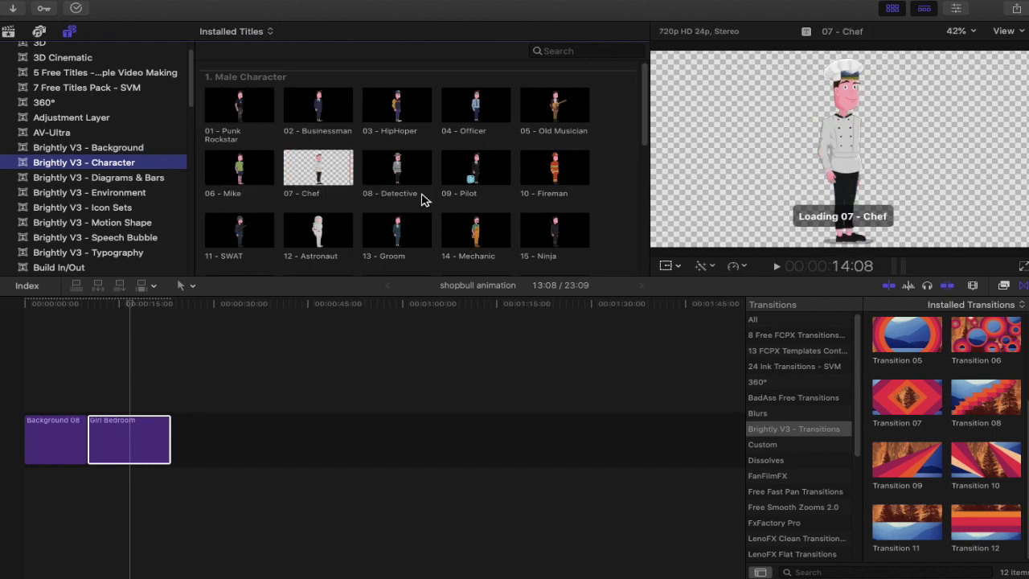
{"action": "scroll", "coordinate": [421, 201], "scroll_direction": "down", "scroll_amount": 3}
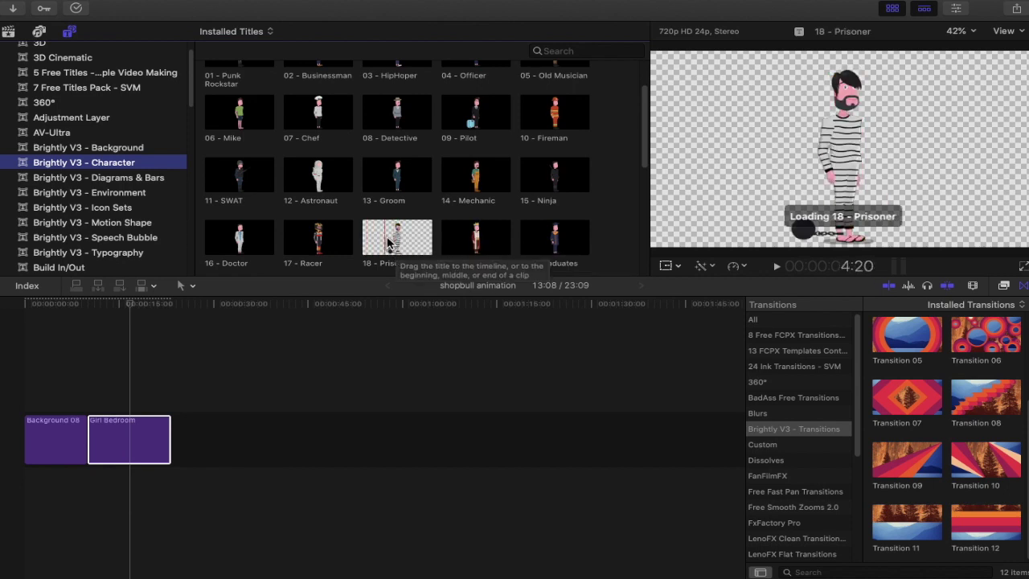
{"action": "scroll", "coordinate": [388, 242], "scroll_direction": "down", "scroll_amount": 1}
{"action": "scroll", "coordinate": [389, 241], "scroll_direction": "down", "scroll_amount": 2}
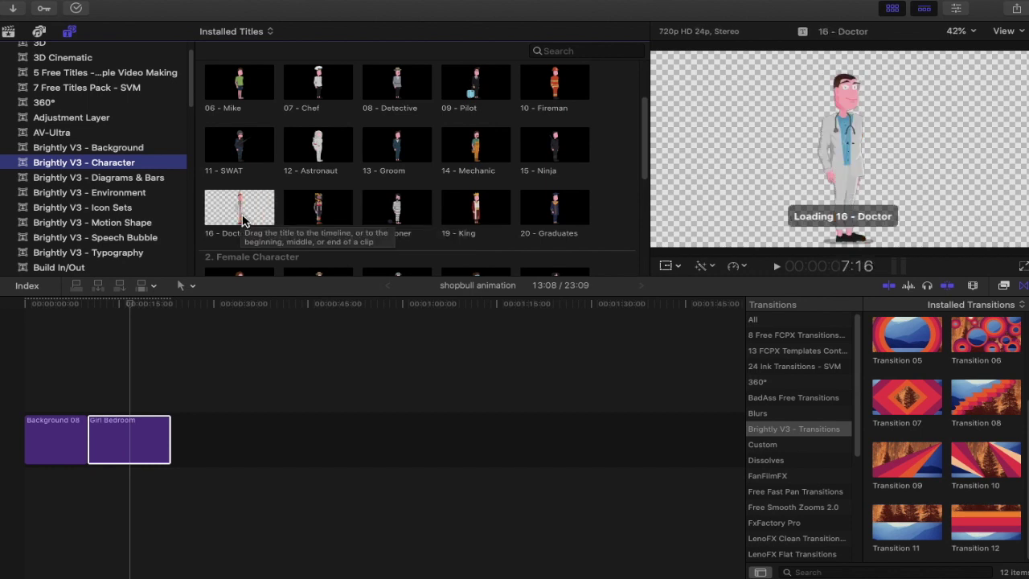
{"action": "scroll", "coordinate": [244, 233], "scroll_direction": "down", "scroll_amount": 10}
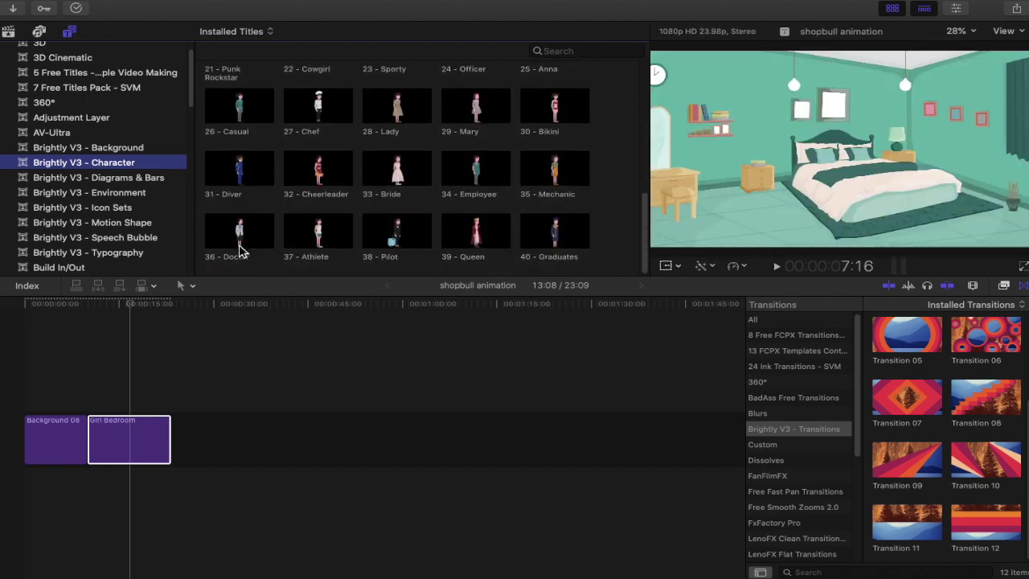
{"action": "scroll", "coordinate": [244, 251], "scroll_direction": "up", "scroll_amount": 10}
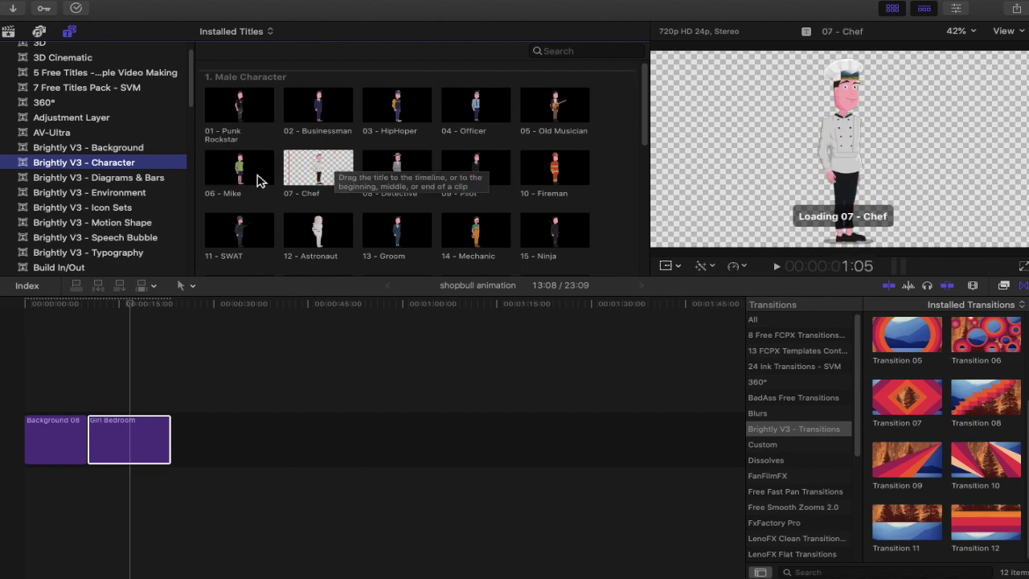
Connect the 06 - Mike character title above the Girl Bedroom clip.
{"action": "left_click_drag", "start_coordinate": [239, 173], "coordinate": [107, 384]}
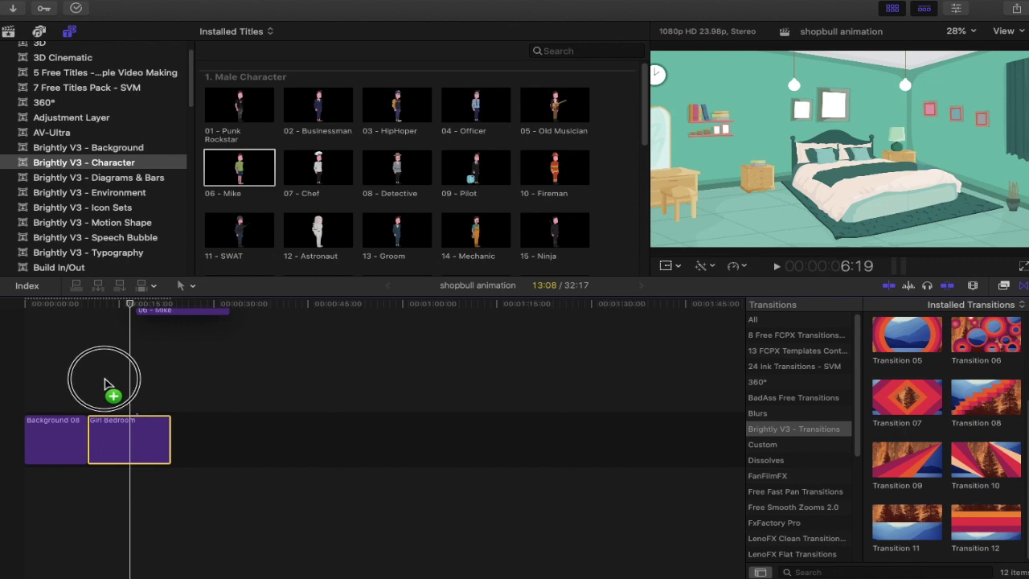
{"action": "mouse_move", "coordinate": [107, 384]}
{"action": "left_mouse_down"}
{"action": "mouse_move", "coordinate": [95, 389]}
{"action": "mouse_move", "coordinate": [100, 401]}
{"action": "left_mouse_up"}
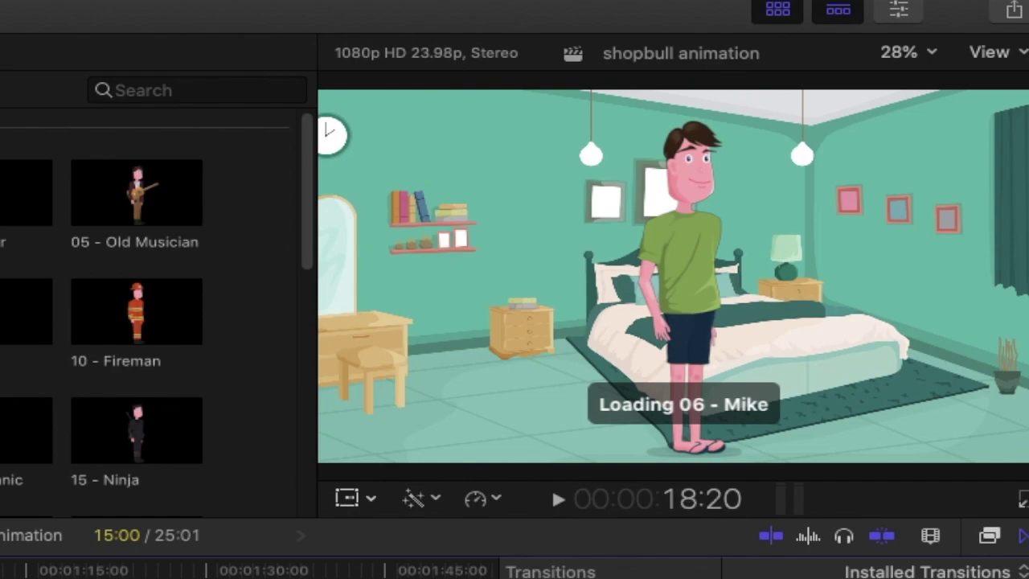
{"action": "scroll", "coordinate": [275, 244], "scroll_direction": "down", "scroll_amount": 5}
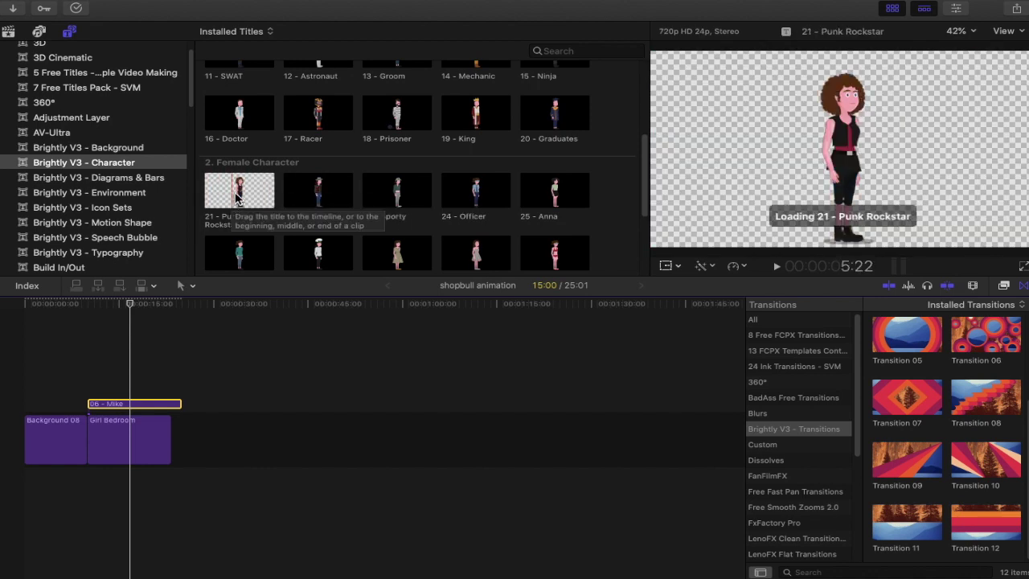
Try 21 - Punk Rockstar above Mike, then stack 29 - Mary instead and delete Punk Rockstar.
{"action": "left_click_drag", "start_coordinate": [235, 201], "coordinate": [96, 386]}
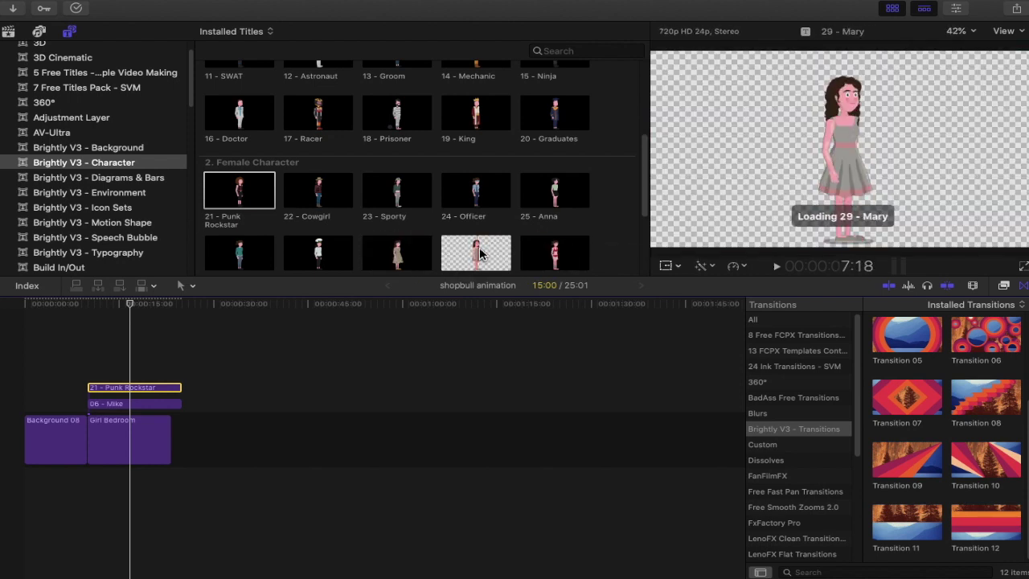
{"action": "scroll", "coordinate": [479, 254], "scroll_direction": "down", "scroll_amount": 2}
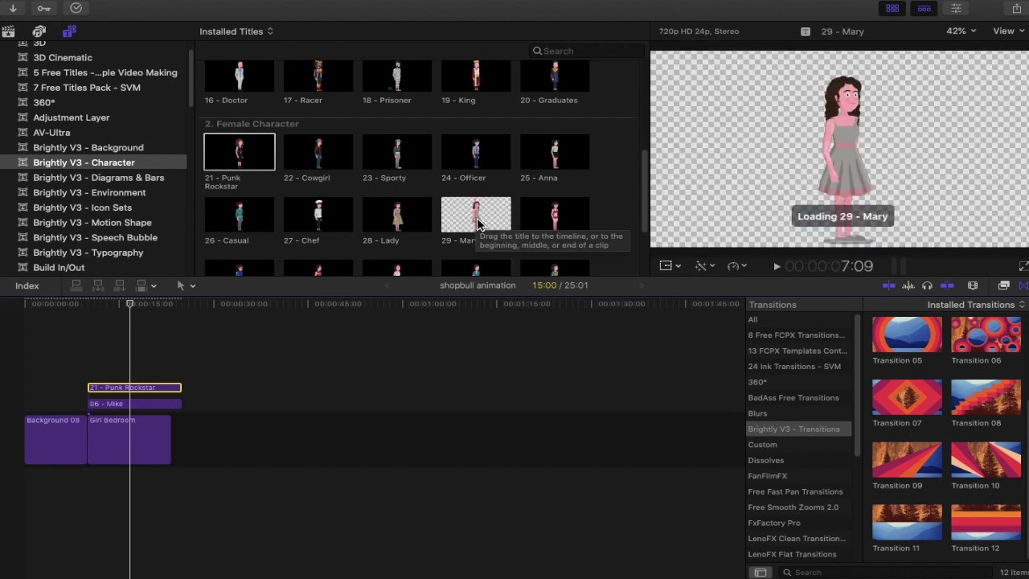
{"action": "left_click_drag", "start_coordinate": [477, 224], "coordinate": [104, 359]}
{"action": "left_click", "coordinate": [136, 392]}
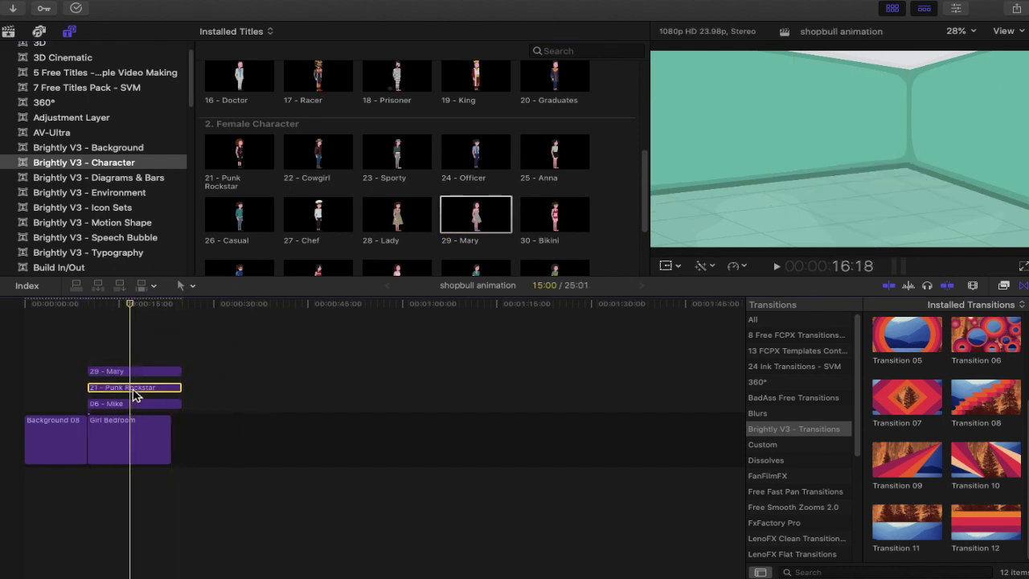
{"action": "key", "text": "Delete"}
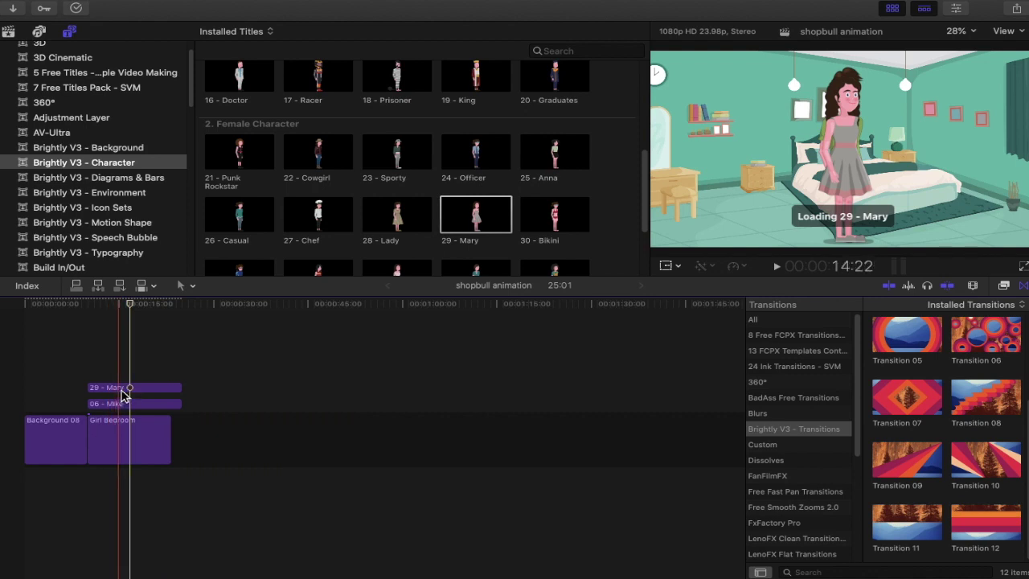
{"action": "left_click", "coordinate": [129, 392]}
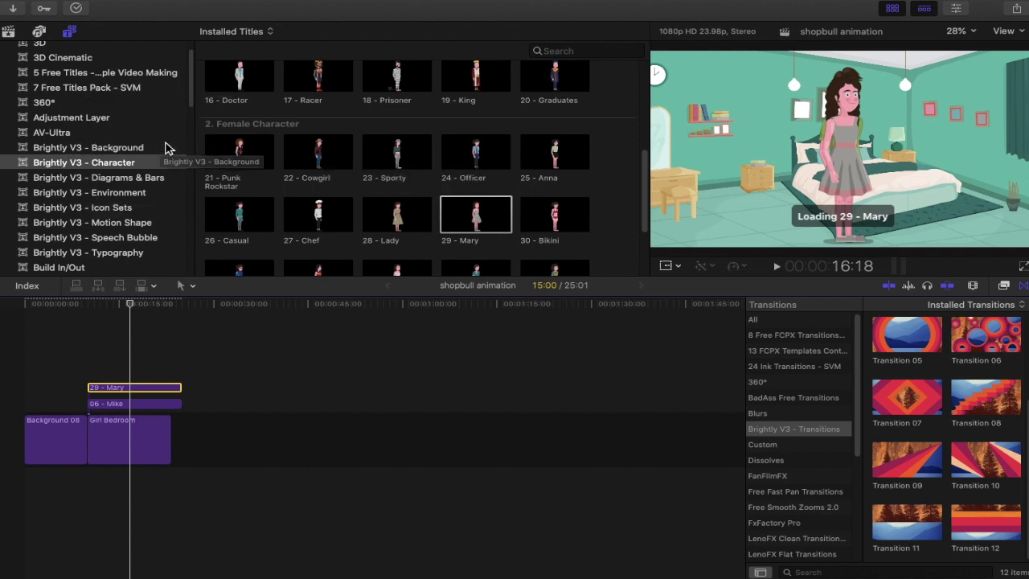
Hide the title library, select the 29 - Mary clip, and show her gesture list in the Inspector.
{"action": "left_click", "coordinate": [890, 9]}
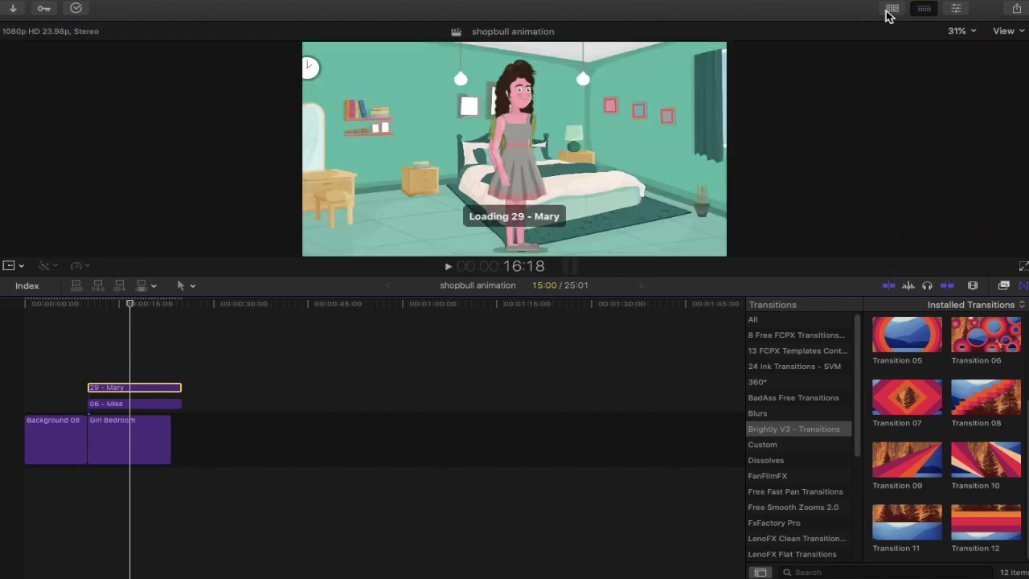
{"action": "left_click", "coordinate": [134, 368]}
{"action": "left_click", "coordinate": [135, 390]}
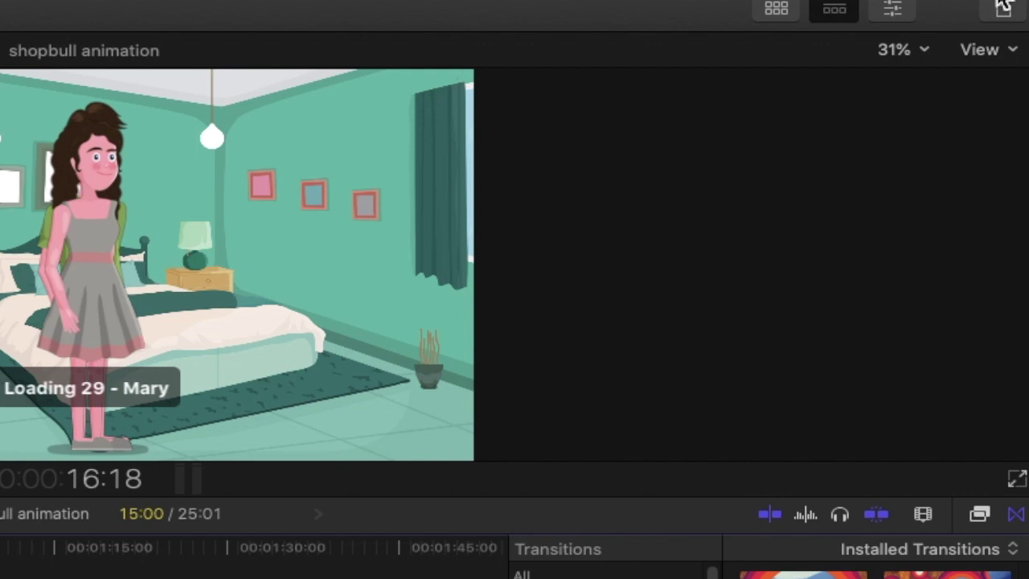
{"action": "left_click", "coordinate": [898, 11]}
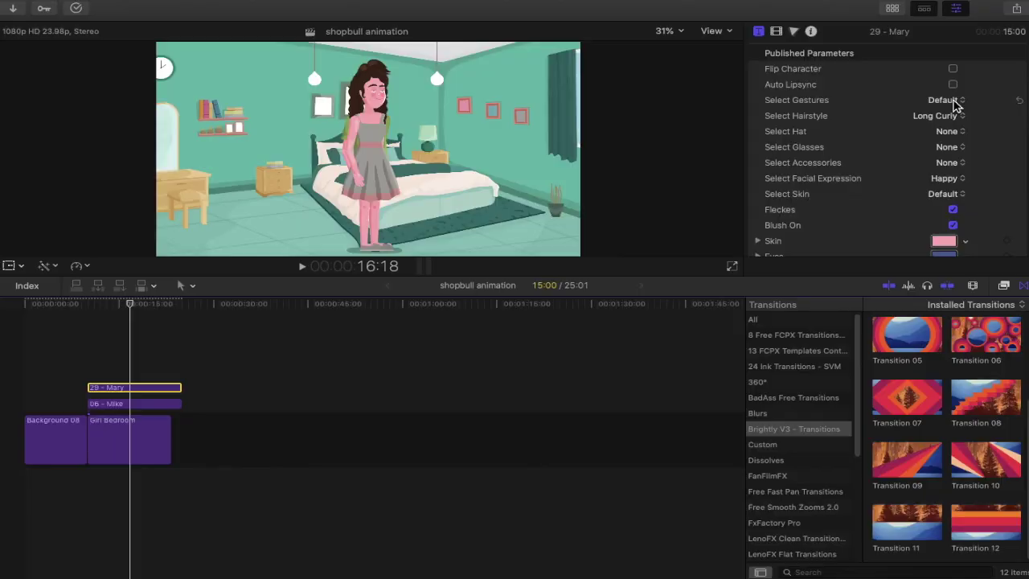
{"action": "left_click", "coordinate": [900, 141]}
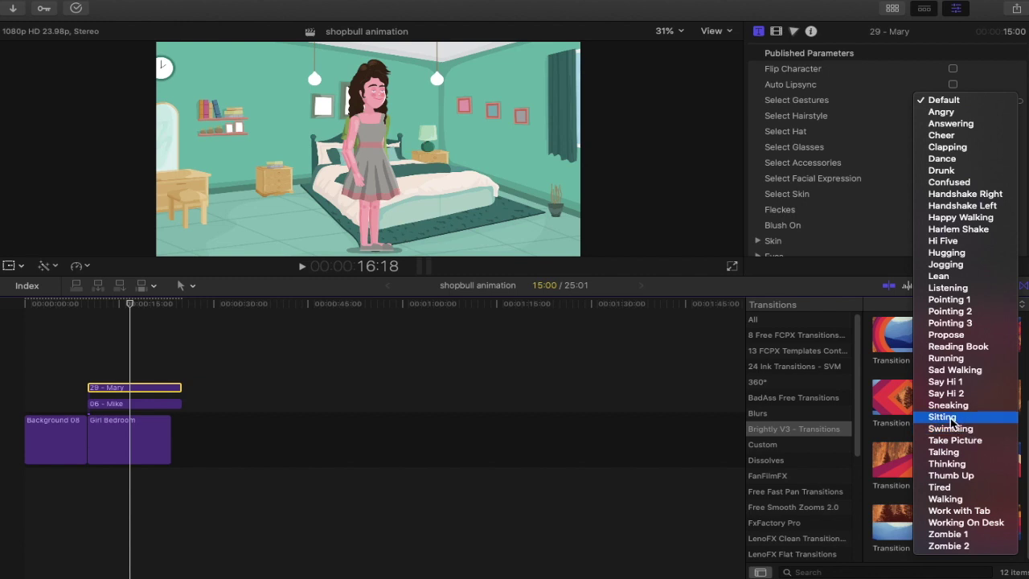
Close the gesture list and review Mary's Published Parameters with her gesture set to Sitting.
{"action": "key", "text": "Escape"}
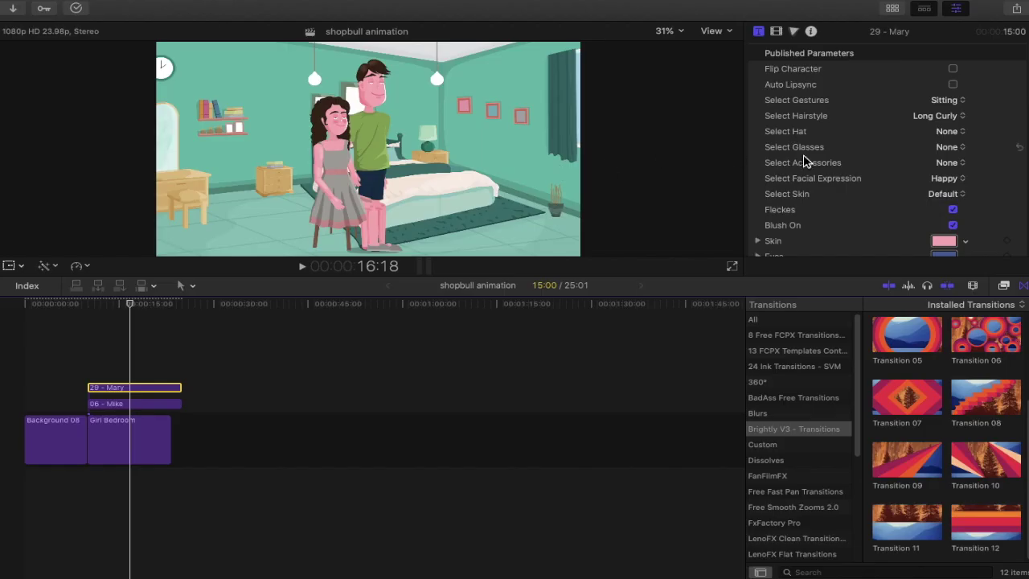
{"action": "scroll", "coordinate": [836, 165], "scroll_direction": "down", "scroll_amount": 3}
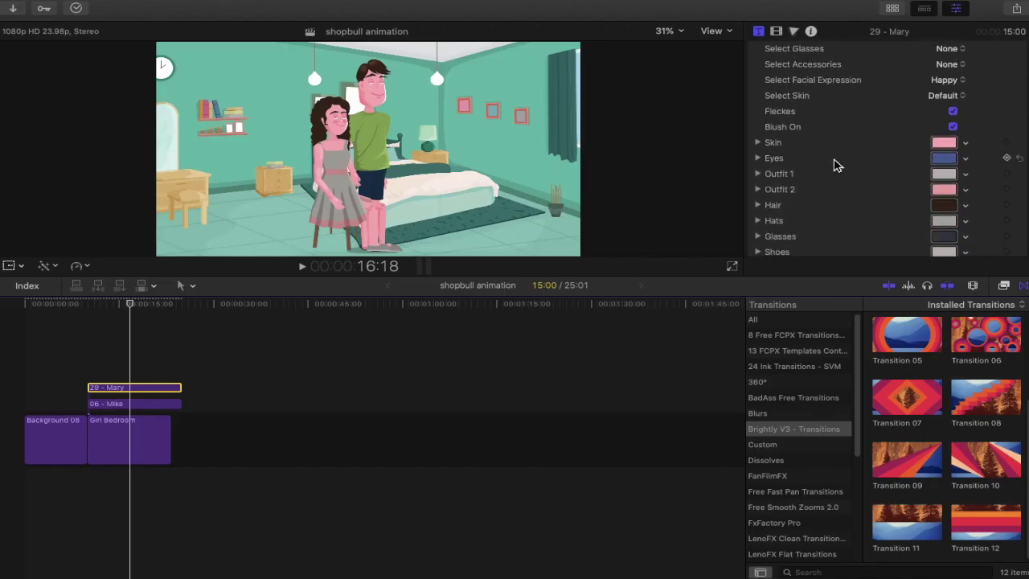
{"action": "scroll", "coordinate": [829, 201], "scroll_direction": "up", "scroll_amount": 3}
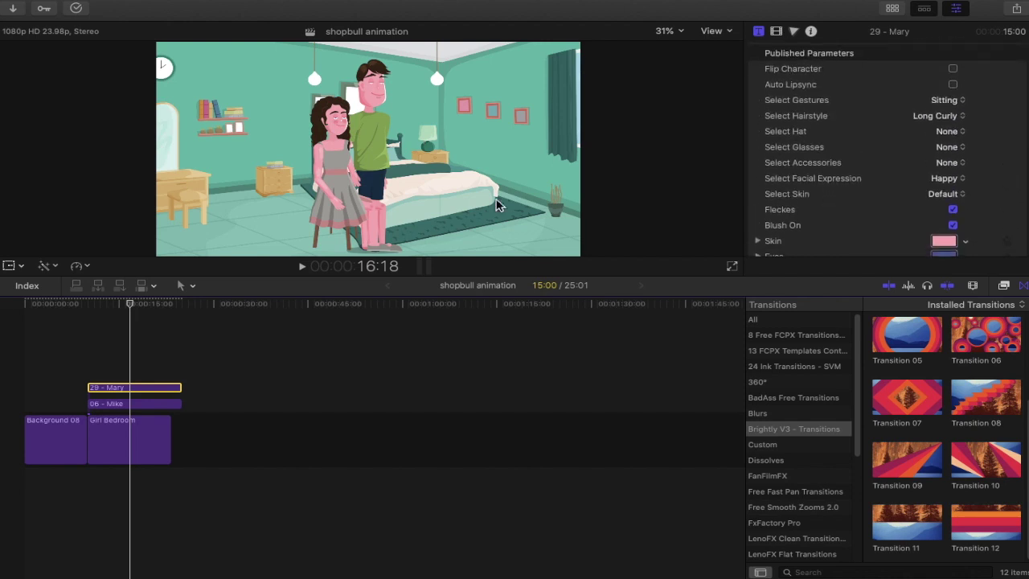
Drag Mary left in the viewer to X -384.9 px, away from Mike, using the Transform control.
{"action": "left_click", "coordinate": [777, 33]}
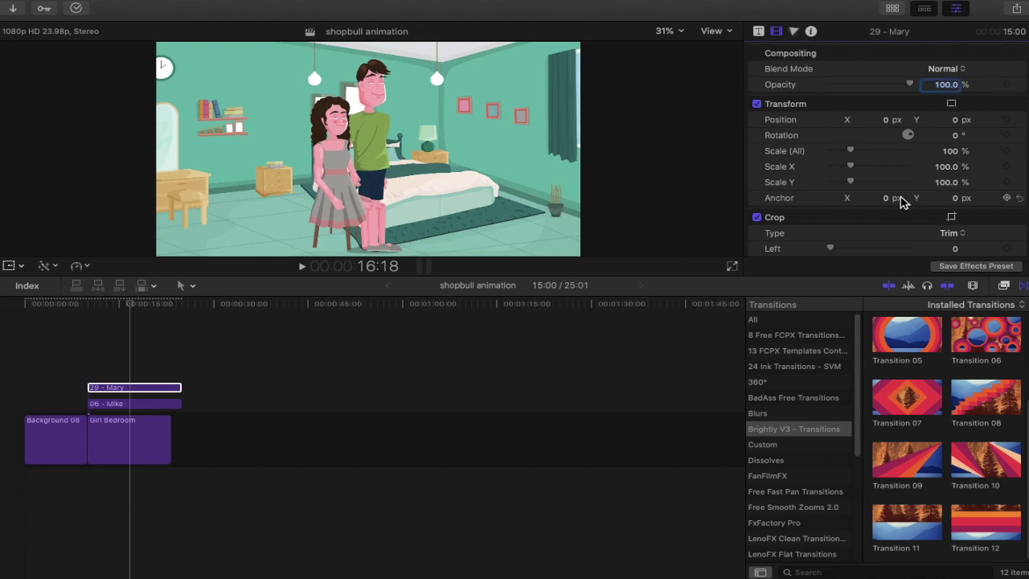
{"action": "left_click", "coordinate": [952, 103]}
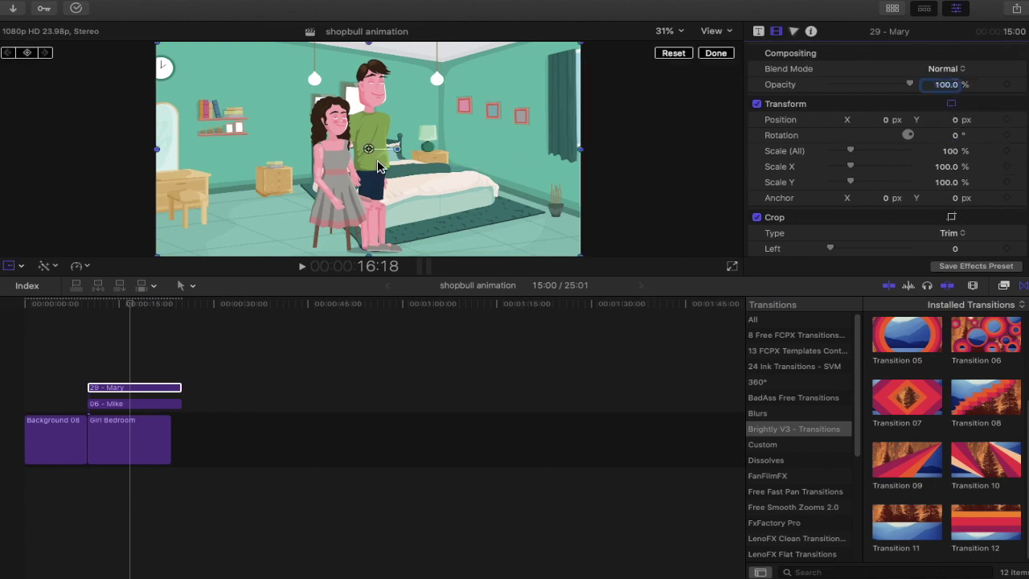
{"action": "left_click_drag", "start_coordinate": [374, 153], "coordinate": [290, 155]}
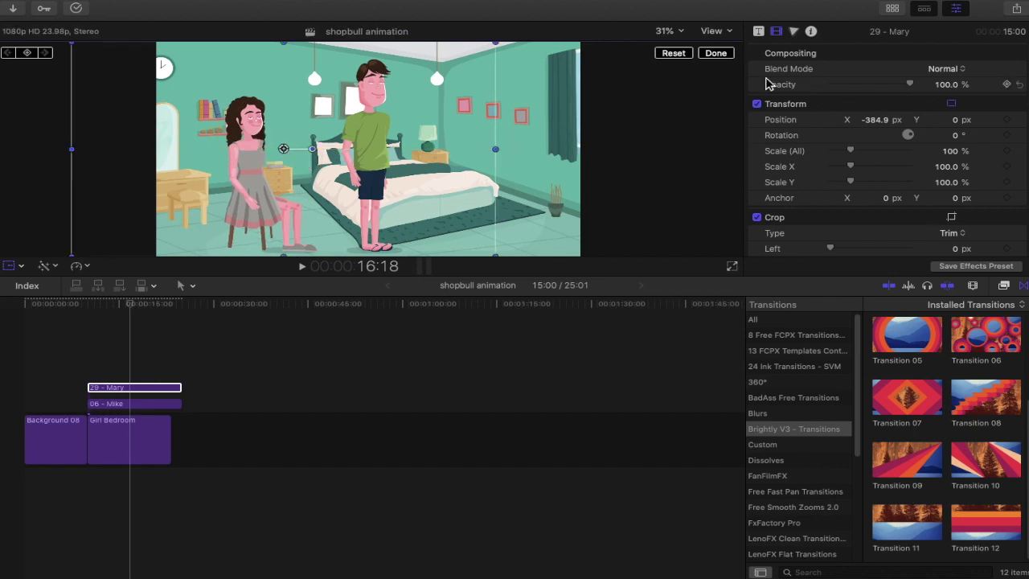
{"action": "left_click", "coordinate": [759, 32]}
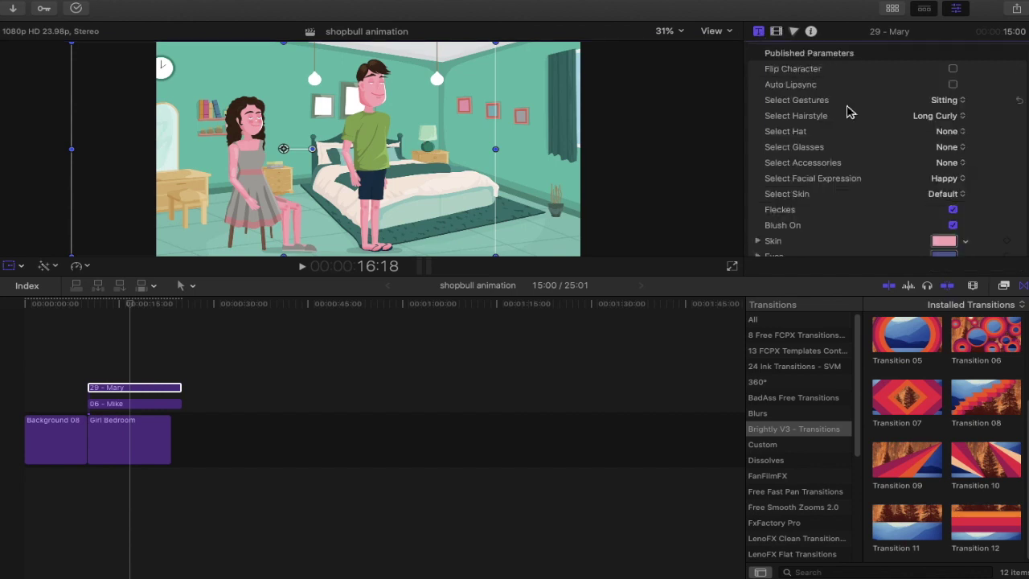
Try the Bouffant hairstyle on Mary, restore Long Curly, and list the available accessories.
{"action": "left_click", "coordinate": [947, 119]}
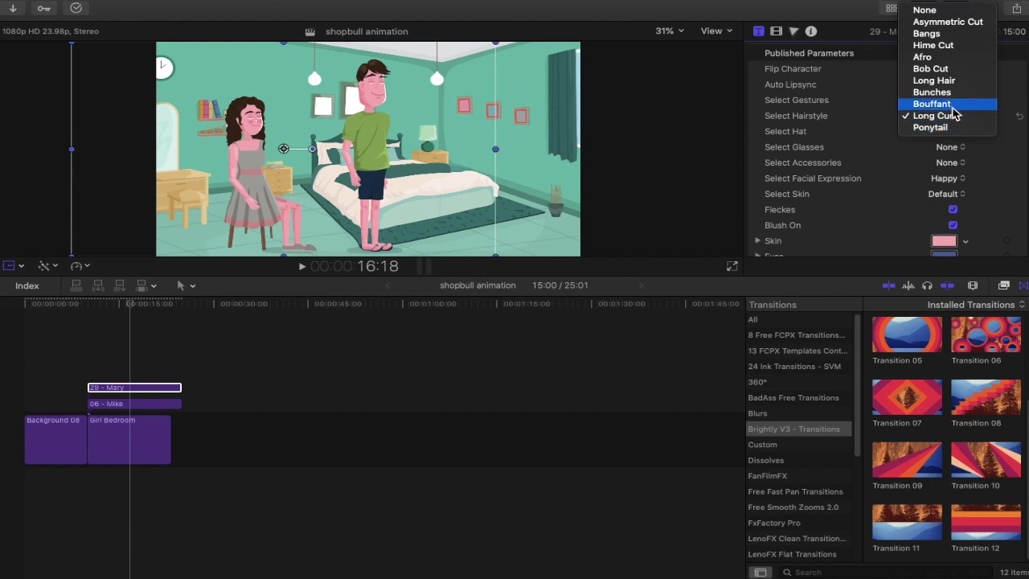
{"action": "left_click", "coordinate": [953, 107]}
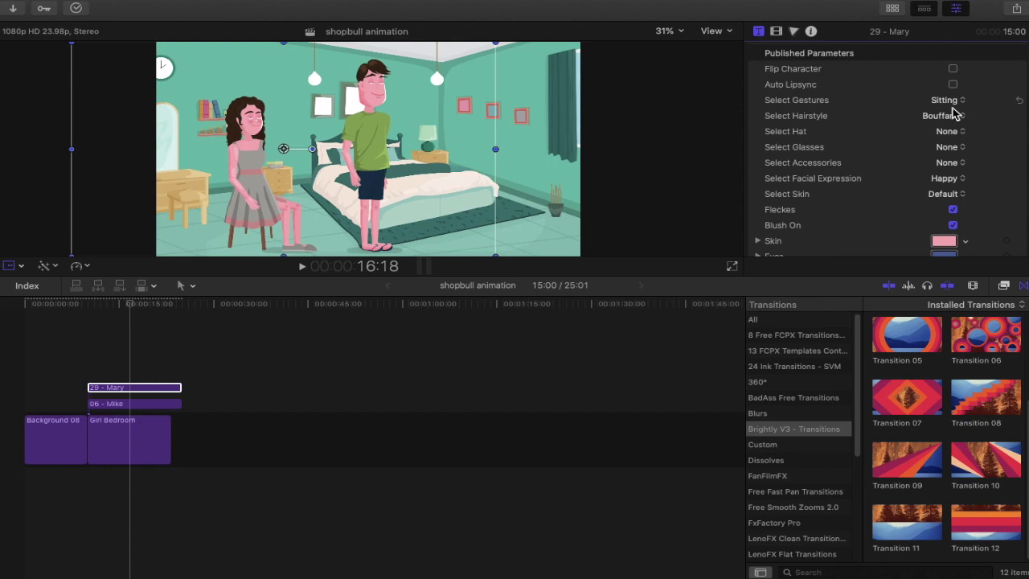
{"action": "left_click", "coordinate": [961, 121]}
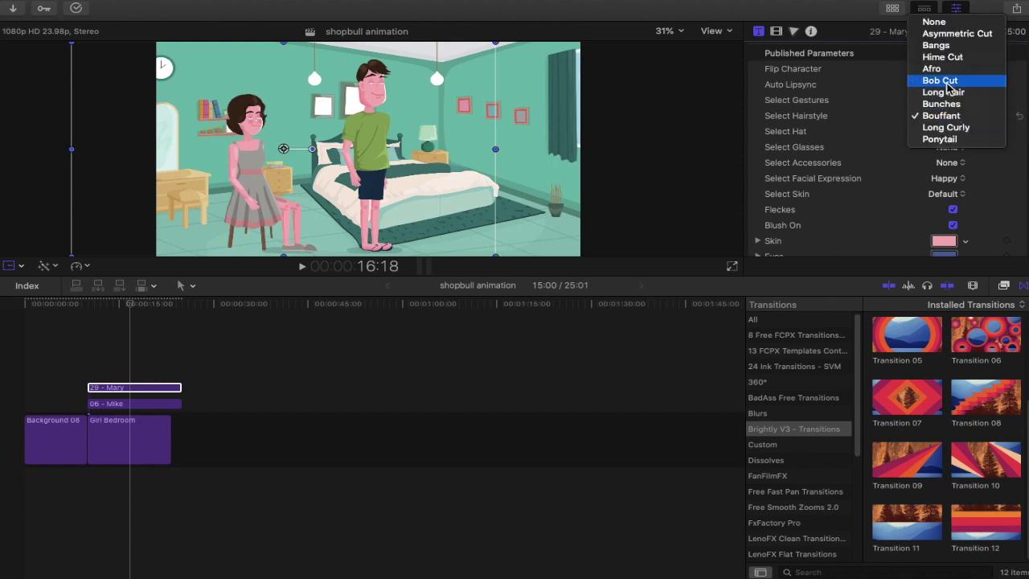
{"action": "left_click", "coordinate": [969, 135]}
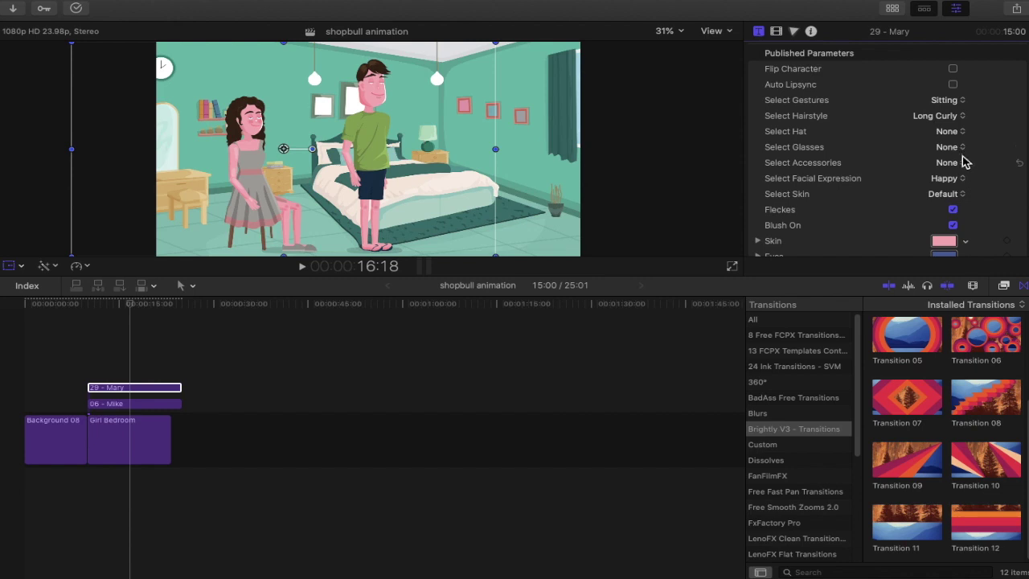
{"action": "left_click", "coordinate": [948, 163]}
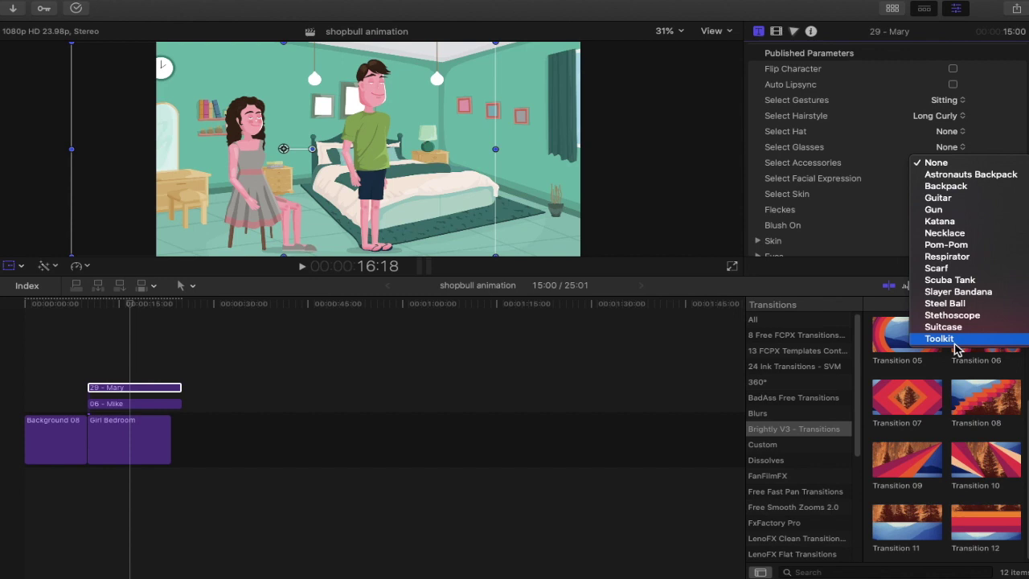
Give Mary the Thinking facial expression, adding no accessories and keeping Default skin.
{"action": "left_click", "coordinate": [851, 191]}
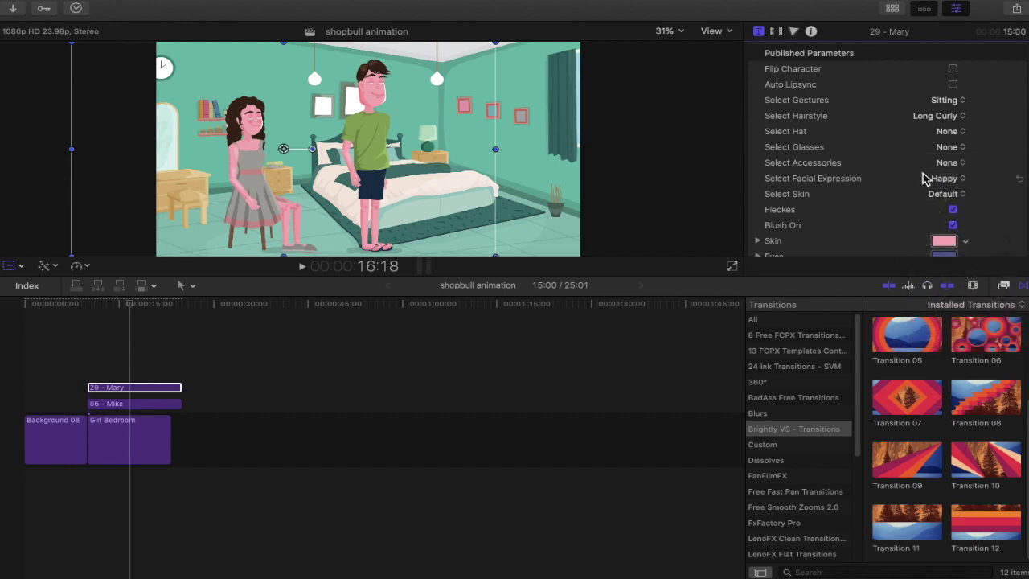
{"action": "left_click", "coordinate": [942, 177]}
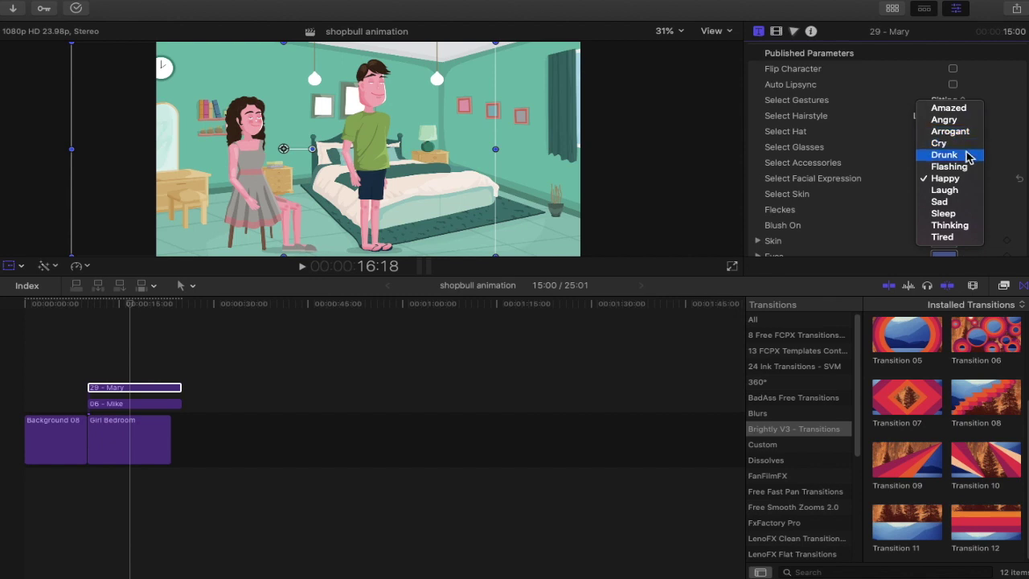
{"action": "left_click", "coordinate": [974, 228]}
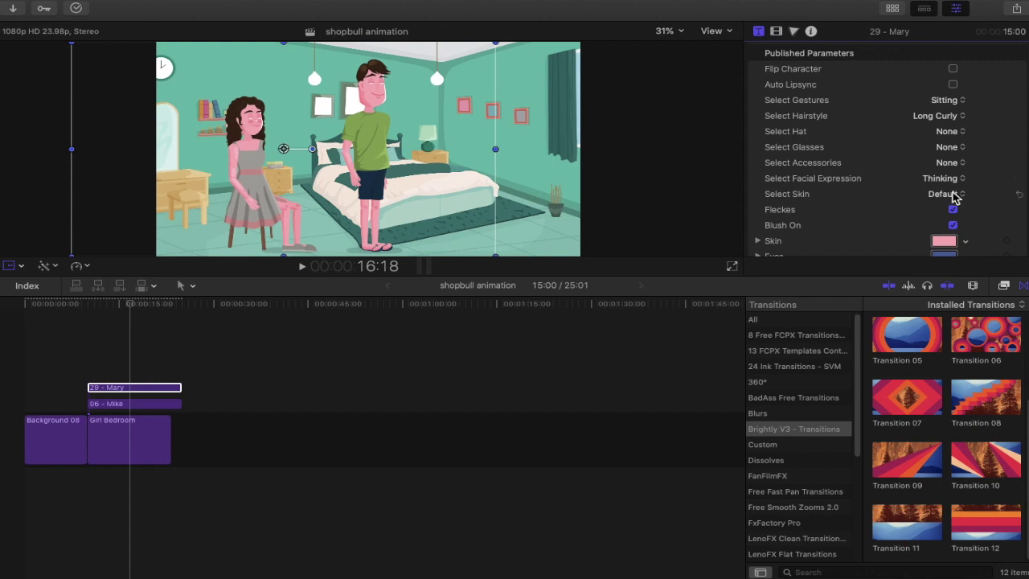
{"action": "left_click", "coordinate": [954, 195]}
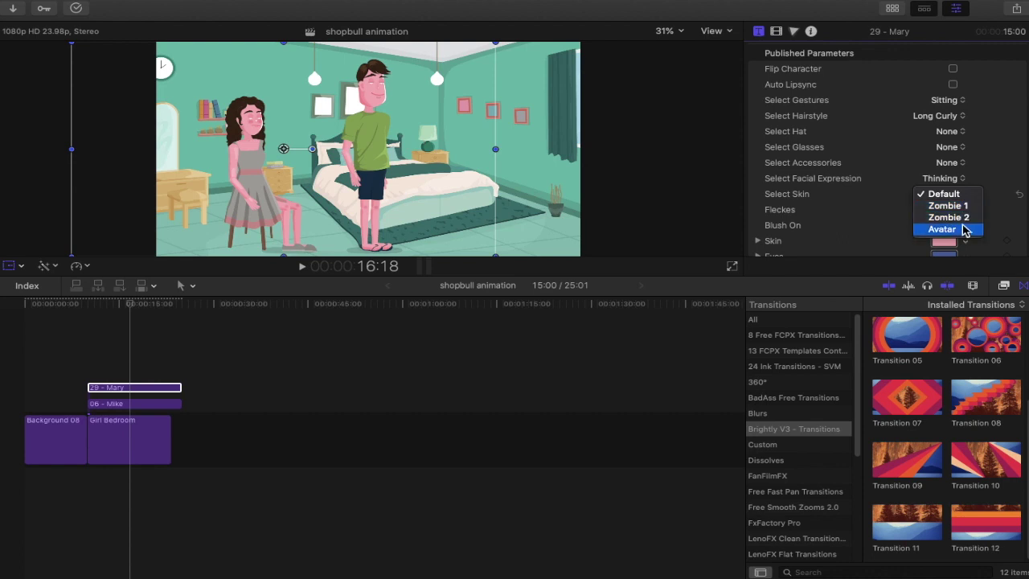
{"action": "left_click", "coordinate": [955, 196]}
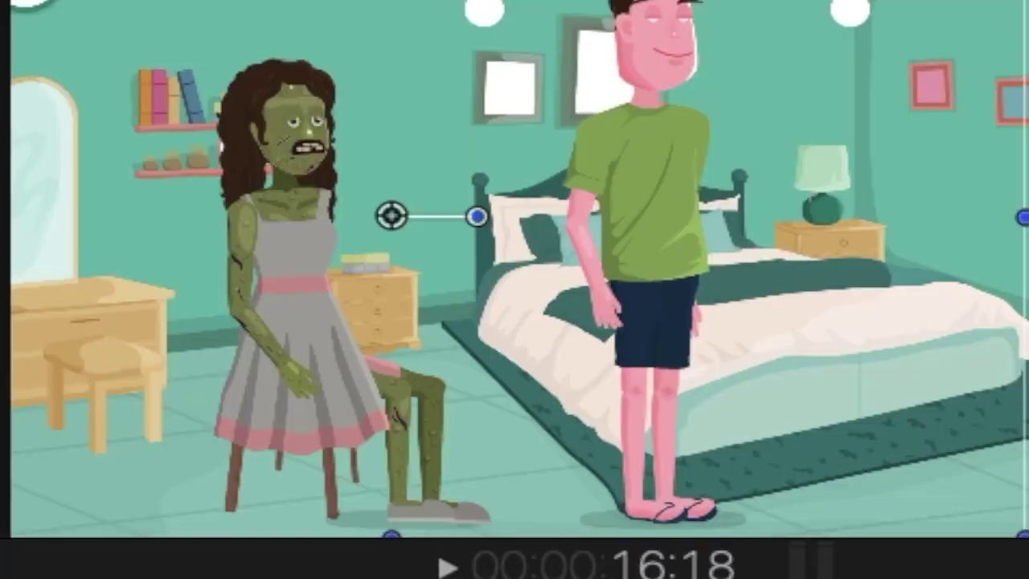
Try the colour wheel on Mary's skin colour, then adjust her blue eye colour on the wheel.
{"action": "scroll", "coordinate": [942, 205], "scroll_direction": "down", "scroll_amount": 3}
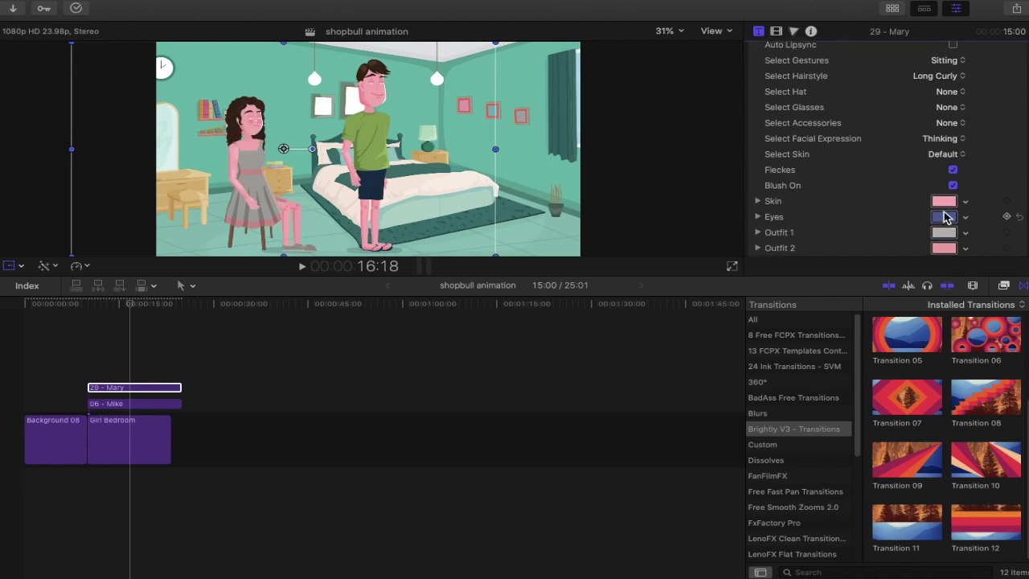
{"action": "left_click", "coordinate": [943, 202]}
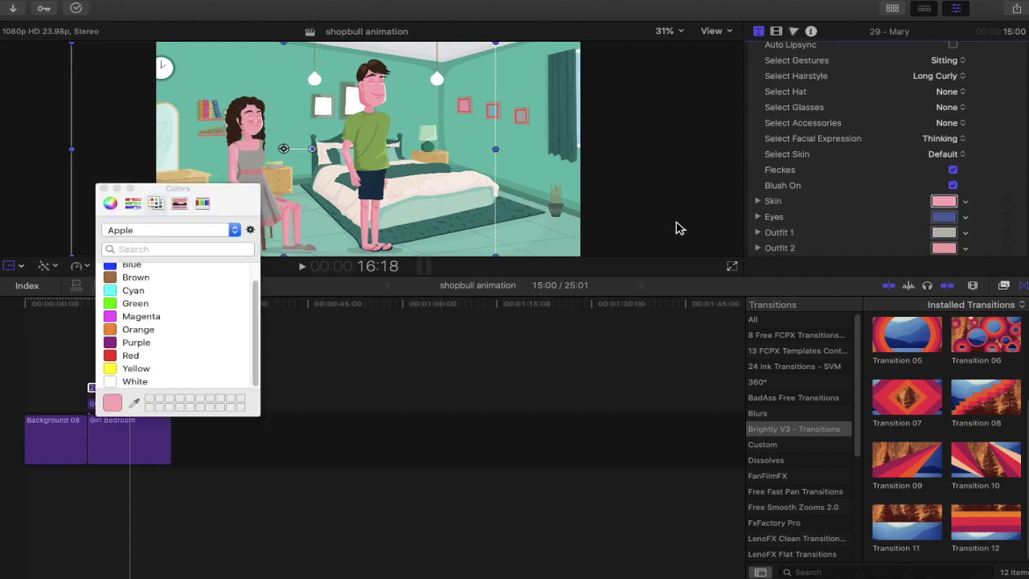
{"action": "left_click", "coordinate": [110, 203]}
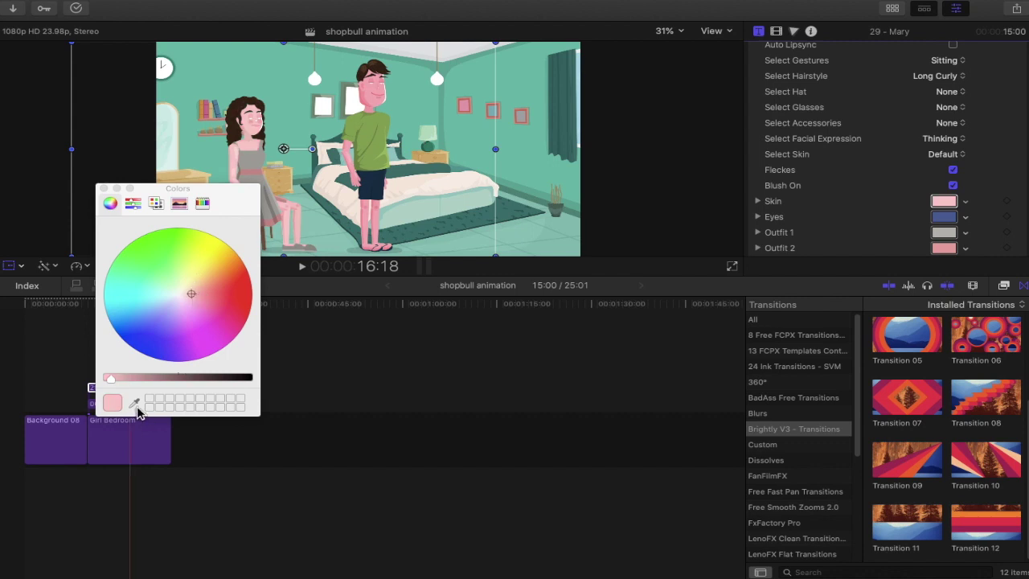
{"action": "left_click", "coordinate": [136, 403]}
{"action": "key", "text": "Escape"}
{"action": "left_click", "coordinate": [103, 188]}
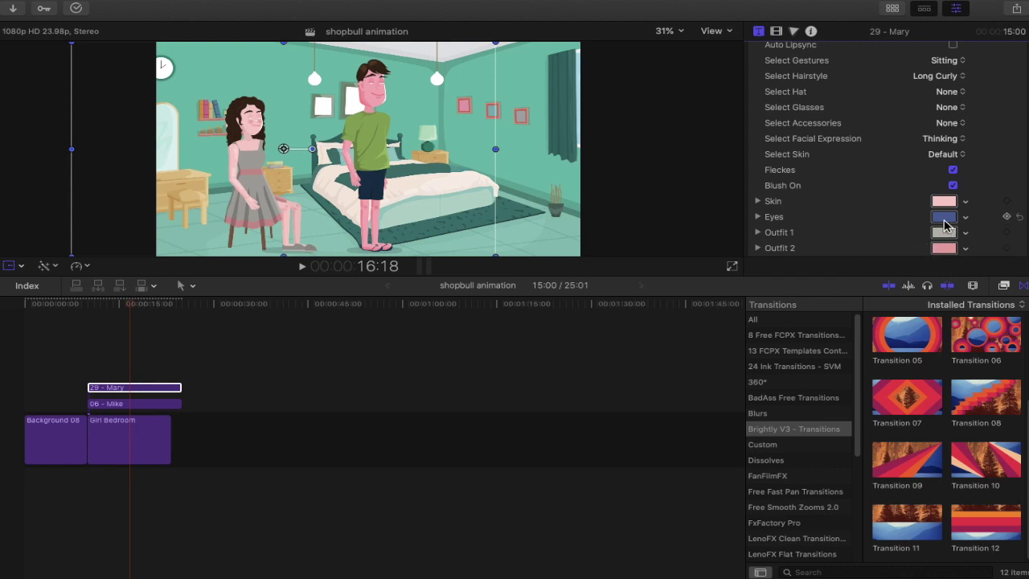
{"action": "left_click", "coordinate": [944, 225]}
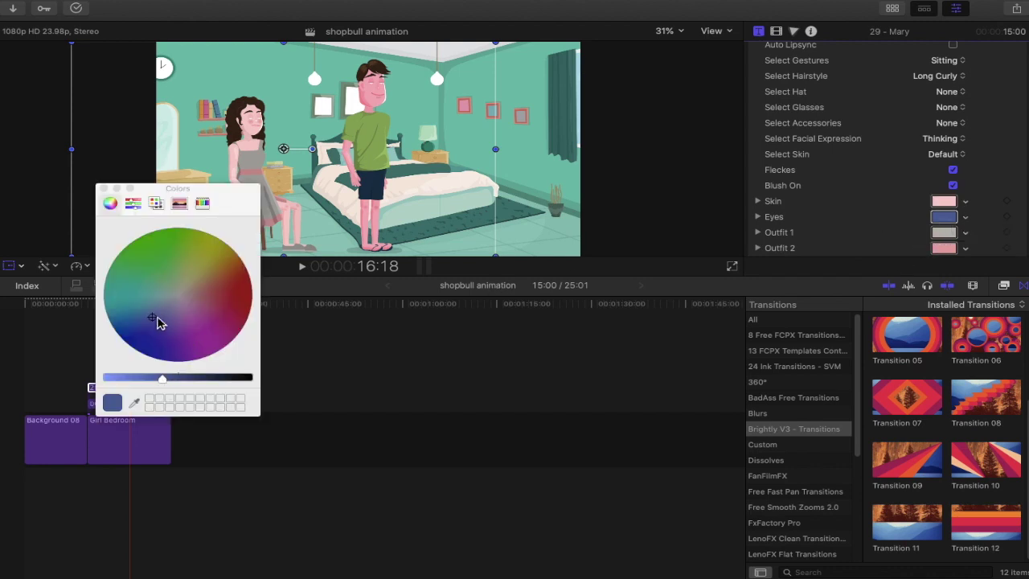
{"action": "left_click_drag", "start_coordinate": [157, 322], "coordinate": [162, 319]}
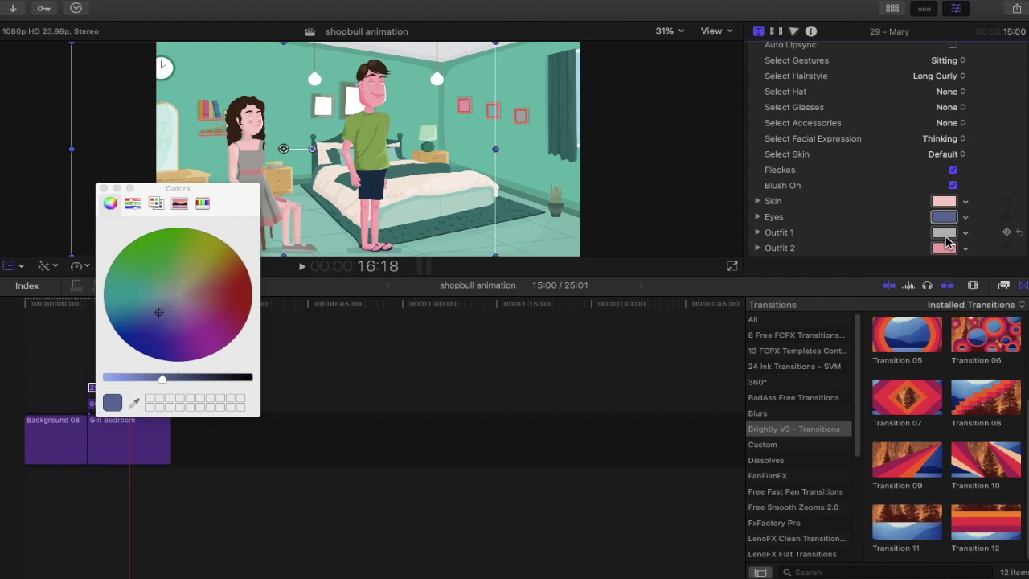
Darken Mary's Outfit 1 colour from grey to near-black with the brightness slider.
{"action": "left_click", "coordinate": [946, 236]}
{"action": "left_click_drag", "start_coordinate": [151, 384], "coordinate": [235, 385]}
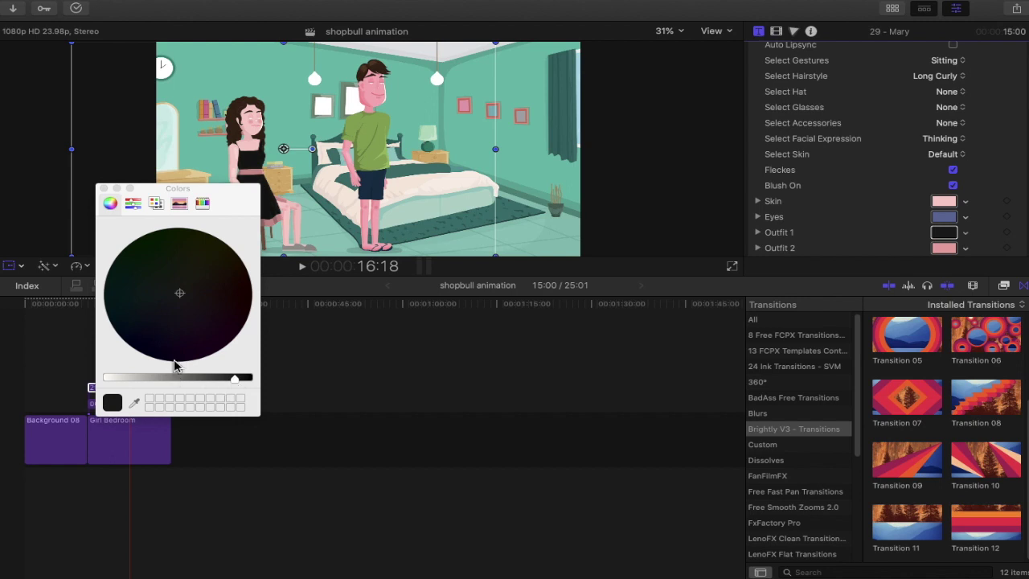
{"action": "scroll", "coordinate": [830, 184], "scroll_direction": "down", "scroll_amount": 5}
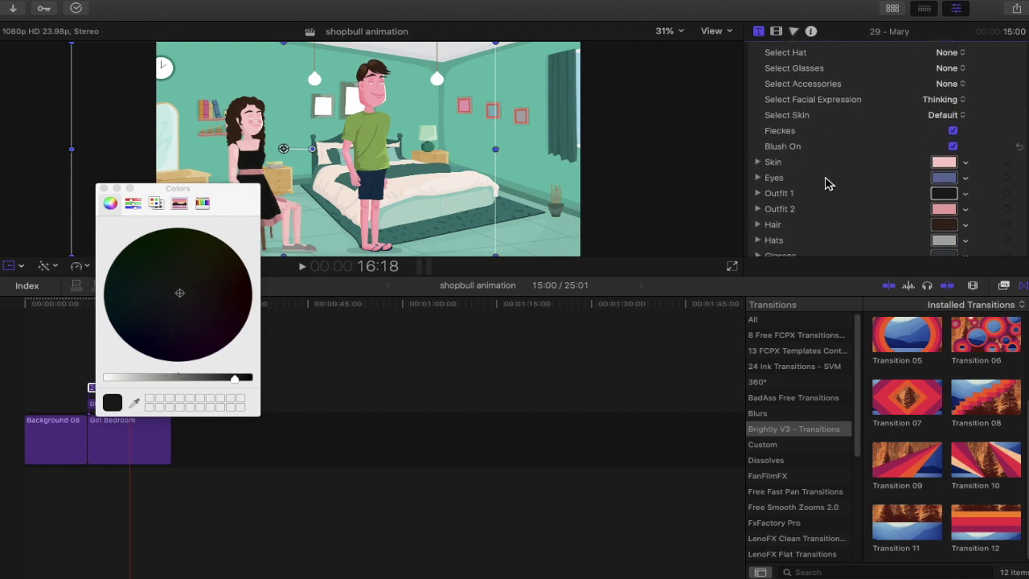
Try reds for Mary's hair from the colour wheel and the named Red colour.
{"action": "left_click", "coordinate": [945, 193]}
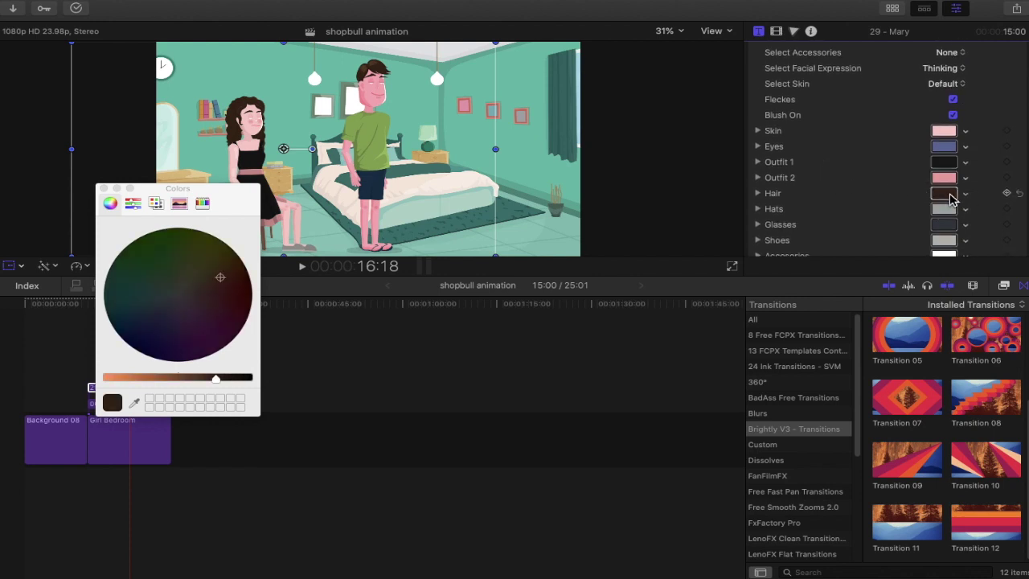
{"action": "left_click_drag", "start_coordinate": [215, 378], "coordinate": [160, 384]}
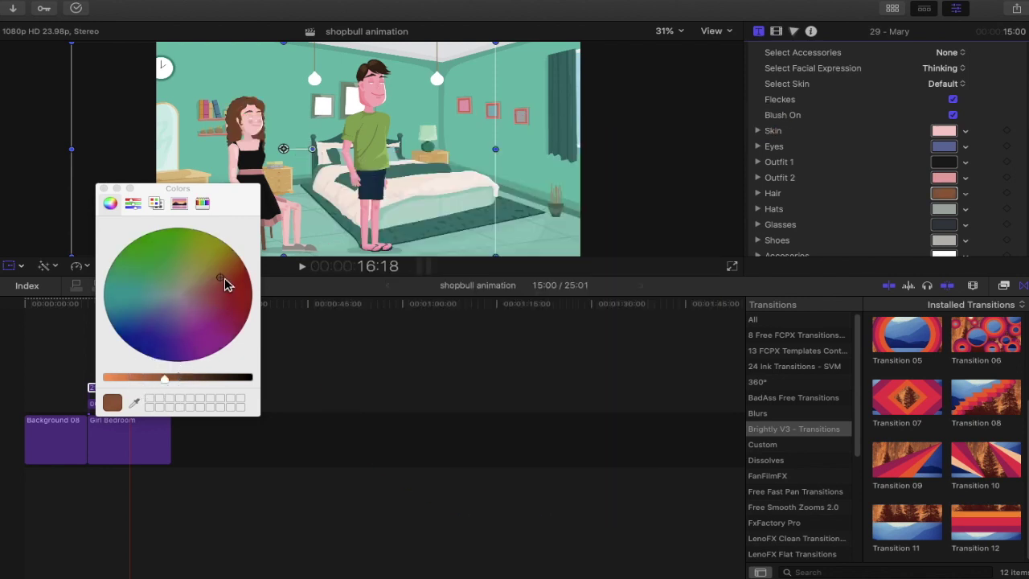
{"action": "left_click", "coordinate": [238, 290]}
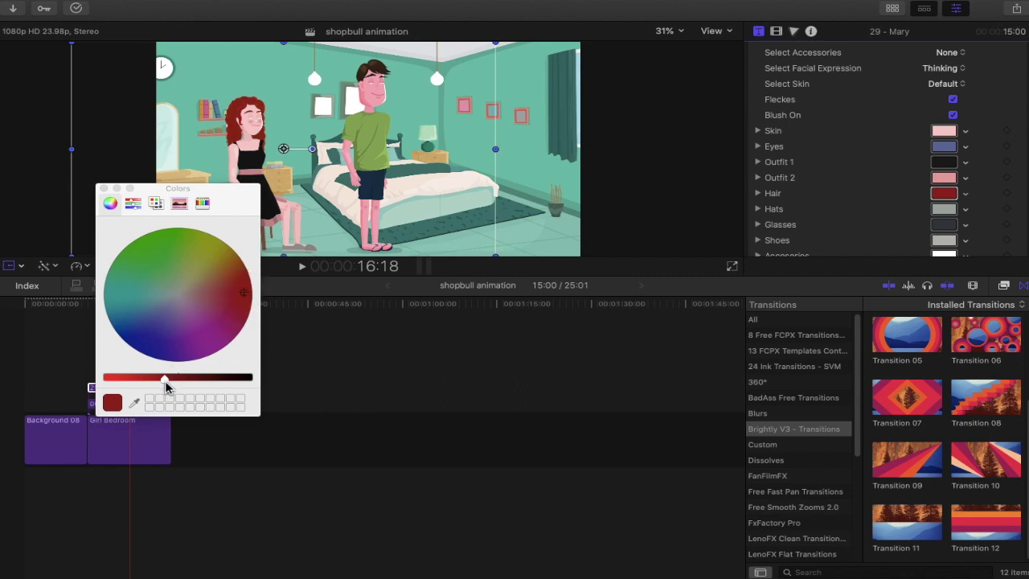
{"action": "left_click_drag", "start_coordinate": [166, 377], "coordinate": [146, 381]}
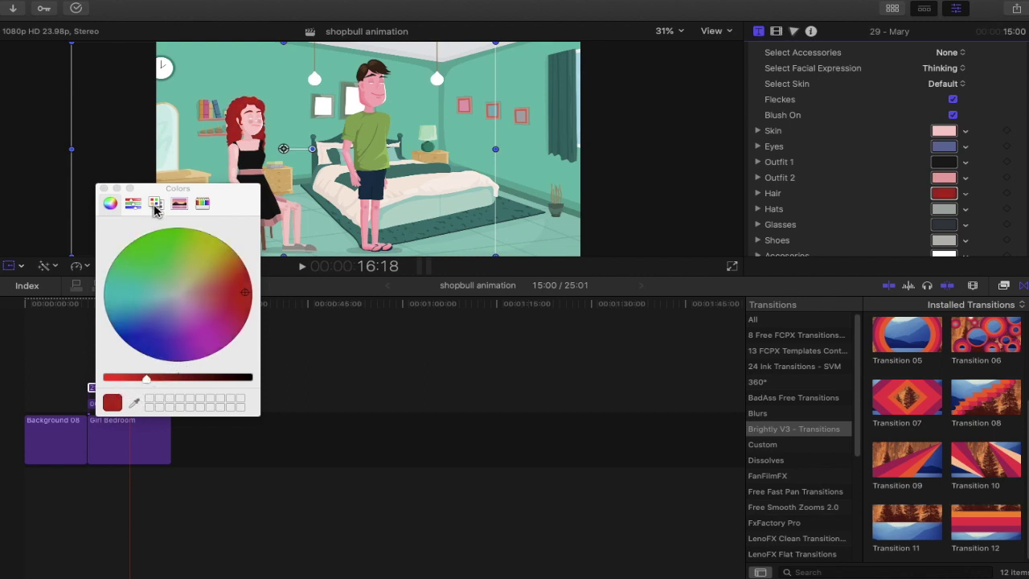
{"action": "left_click", "coordinate": [156, 205]}
{"action": "left_click", "coordinate": [116, 355]}
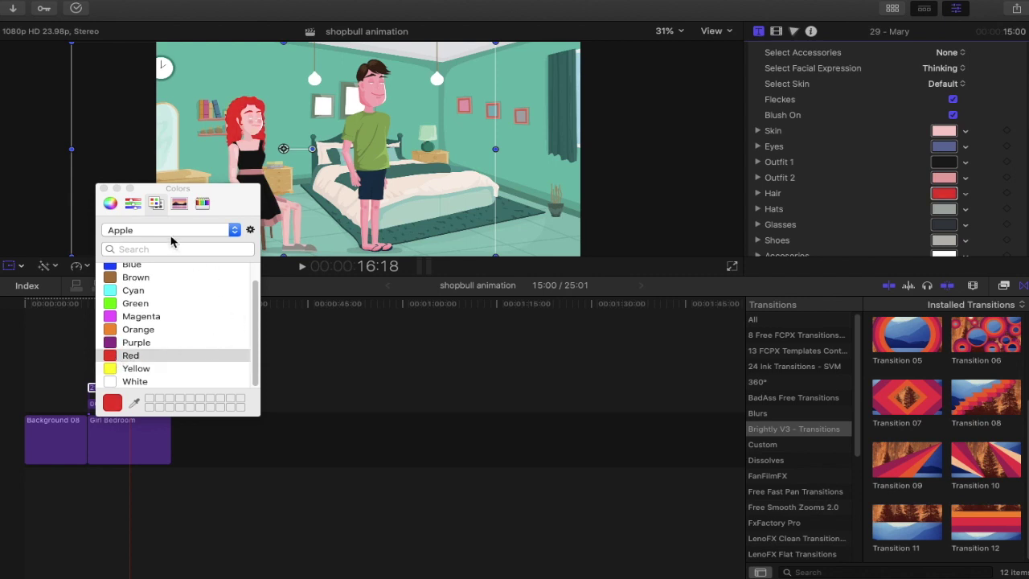
{"action": "left_click", "coordinate": [110, 203]}
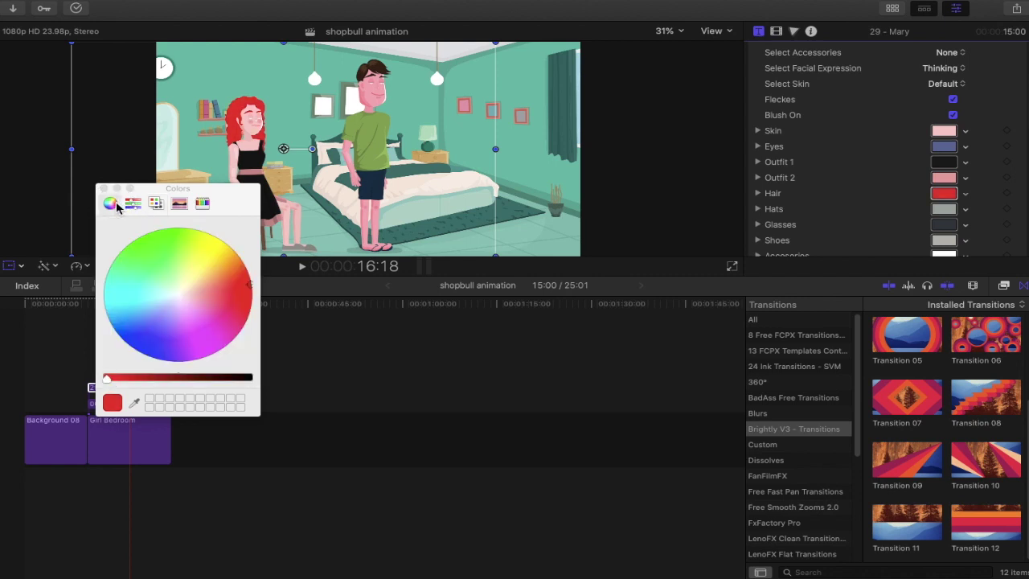
{"action": "left_click", "coordinate": [156, 206]}
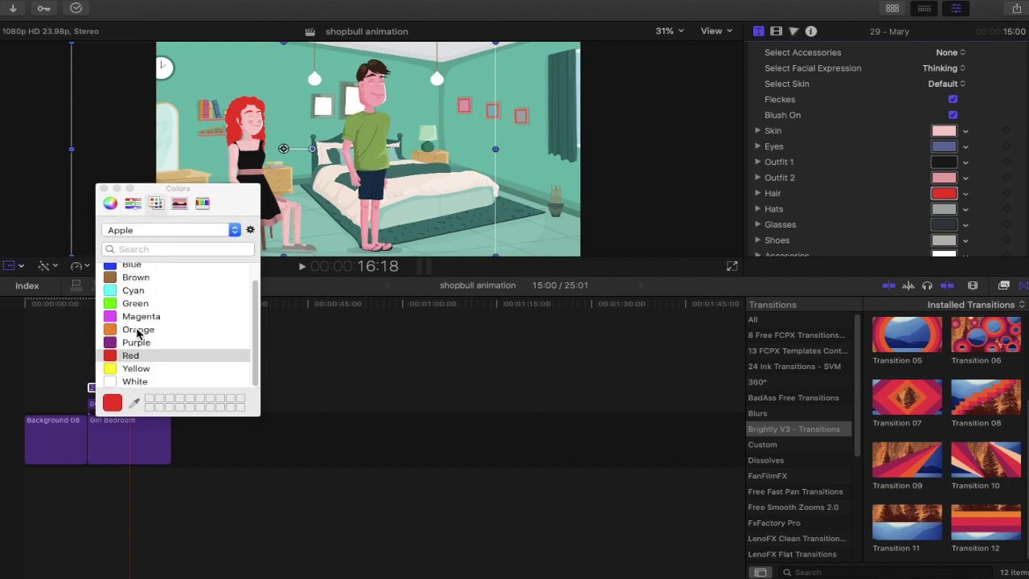
{"action": "left_click", "coordinate": [113, 206]}
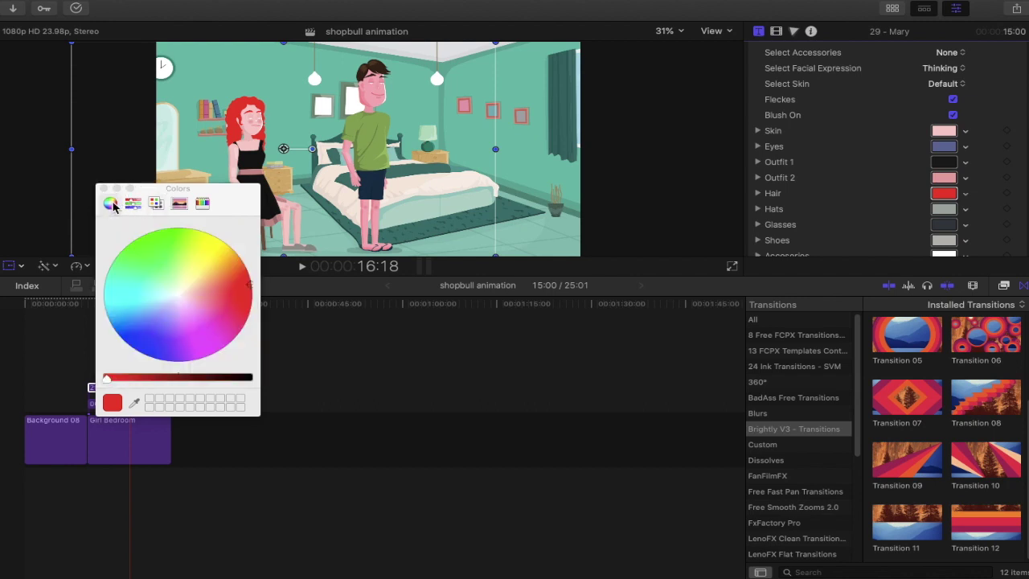
Pick a saturated red for Mary's hair, darken it, and close the Colors window.
{"action": "left_click", "coordinate": [231, 287]}
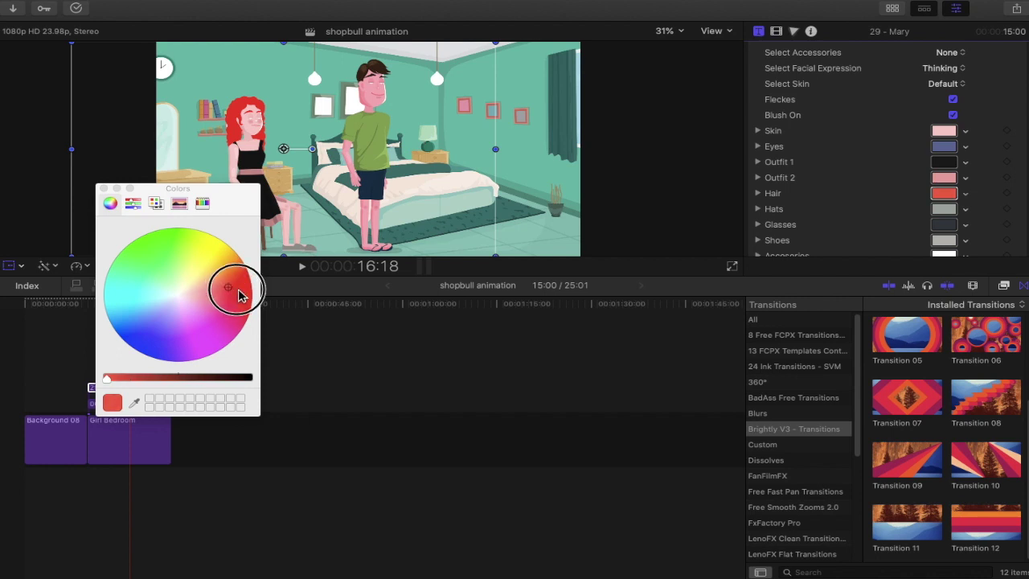
{"action": "left_click_drag", "start_coordinate": [240, 288], "coordinate": [241, 294]}
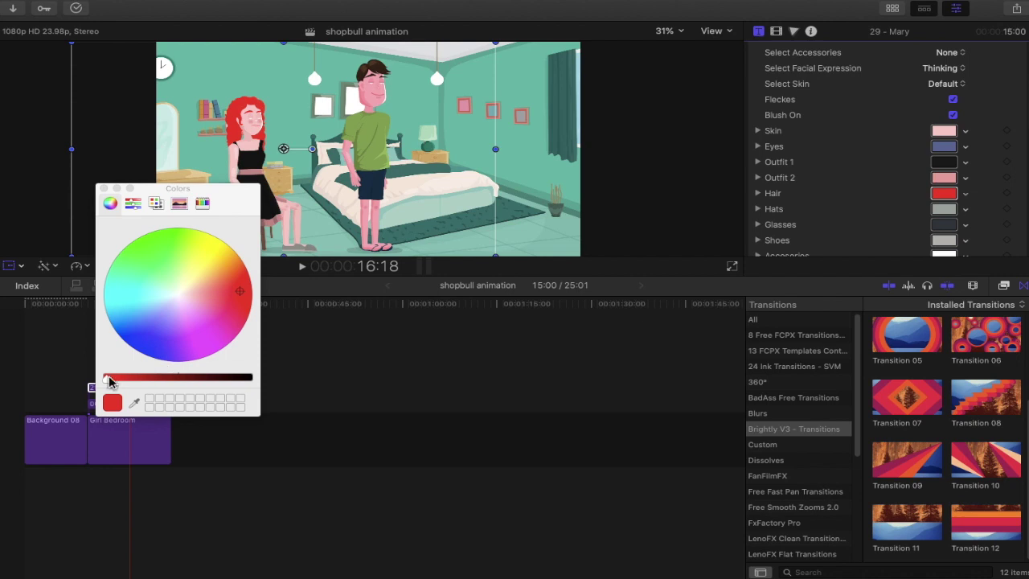
{"action": "left_click_drag", "start_coordinate": [108, 377], "coordinate": [139, 386]}
{"action": "left_click", "coordinate": [119, 386]}
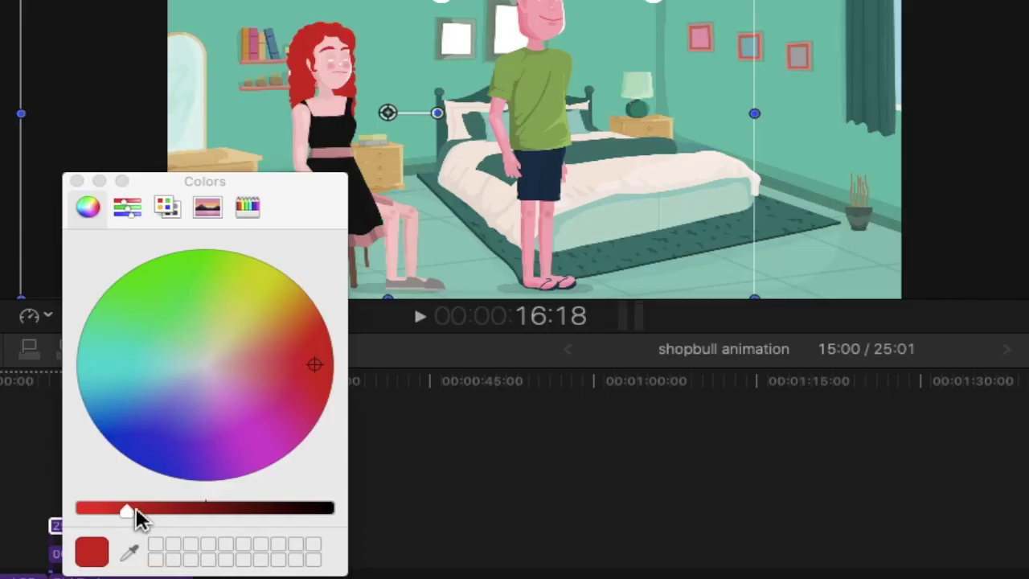
{"action": "left_click_drag", "start_coordinate": [136, 508], "coordinate": [166, 509]}
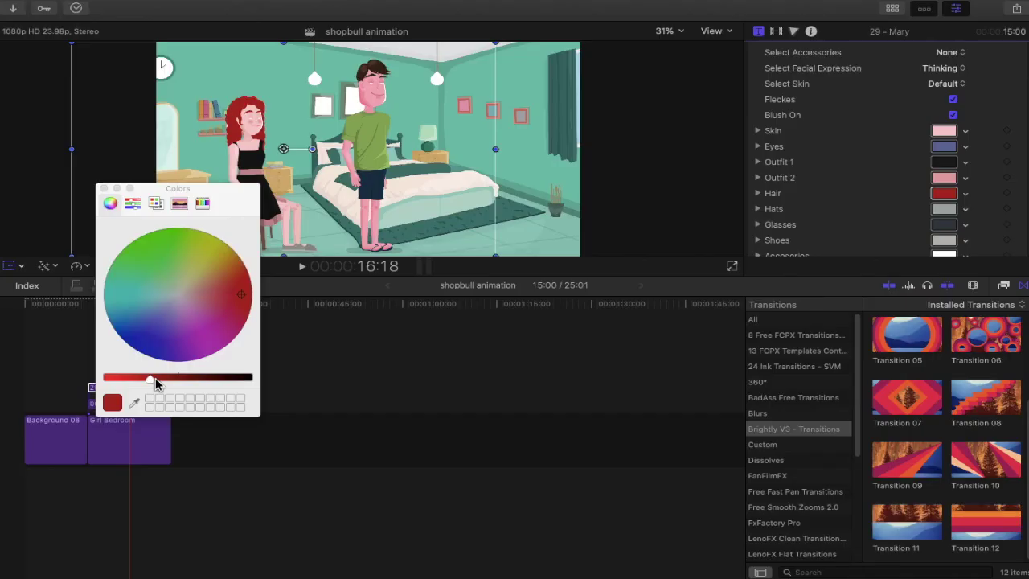
{"action": "left_click", "coordinate": [104, 189]}
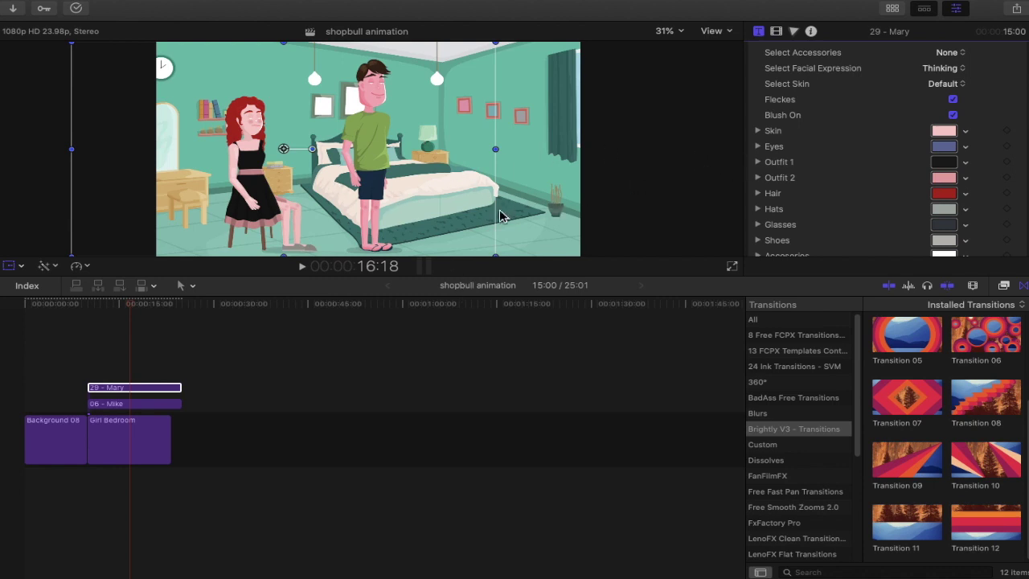
Scroll through Mary's finished parameters, then select the 06 - Mike clip.
{"action": "scroll", "coordinate": [928, 194], "scroll_direction": "down", "scroll_amount": 5}
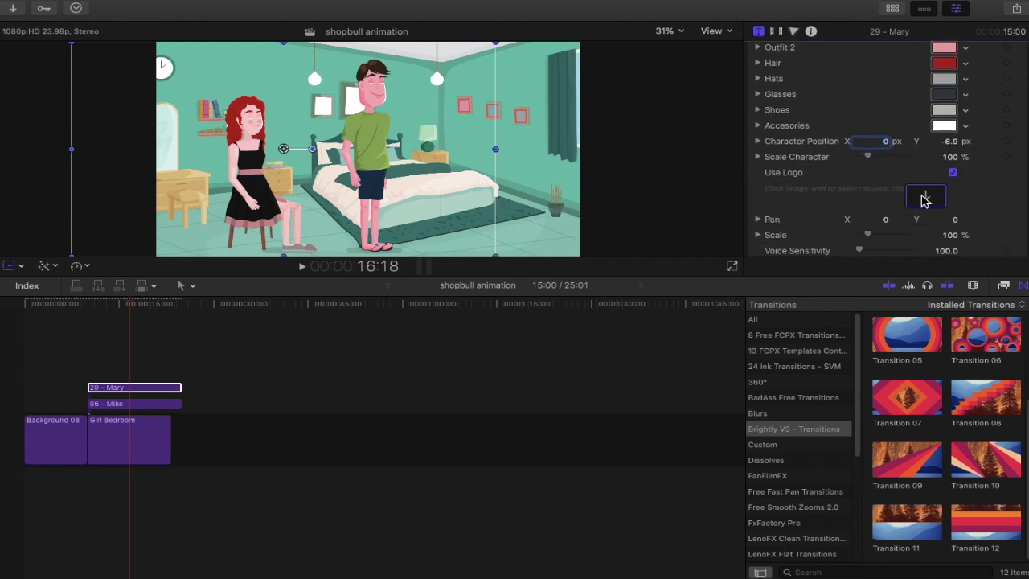
{"action": "scroll", "coordinate": [924, 200], "scroll_direction": "down", "scroll_amount": 1}
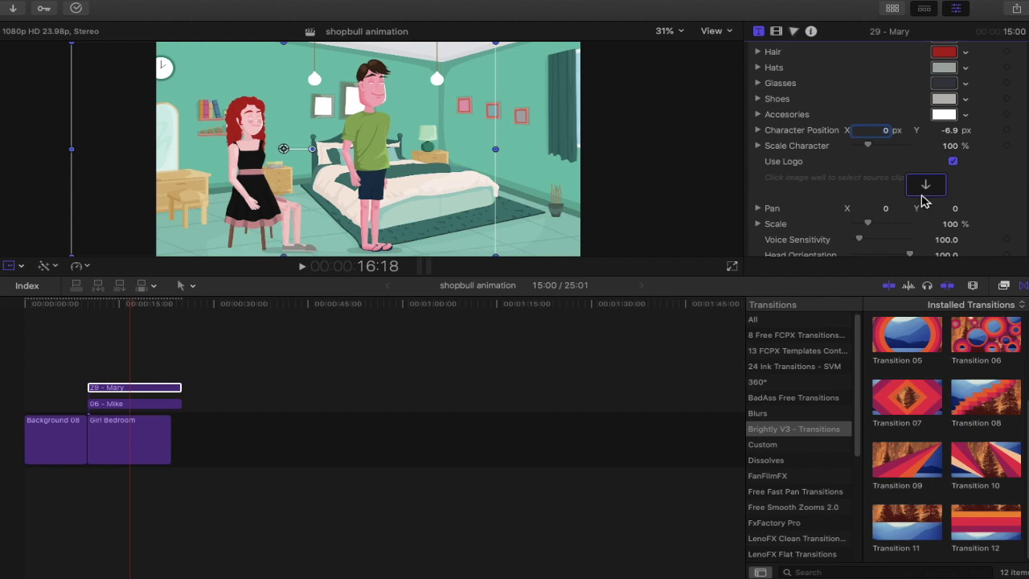
{"action": "scroll", "coordinate": [923, 199], "scroll_direction": "down", "scroll_amount": 8}
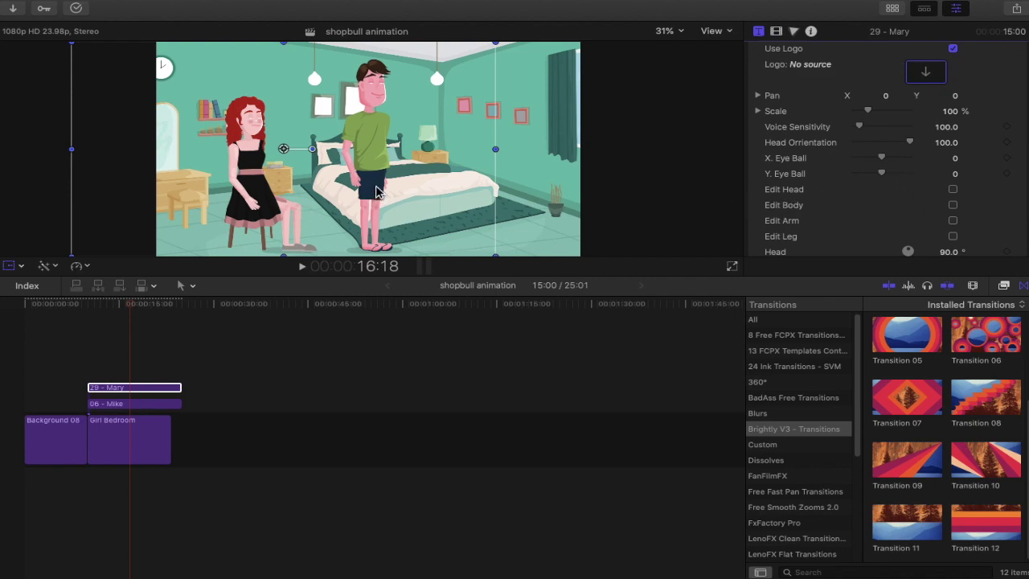
{"action": "left_click", "coordinate": [146, 405]}
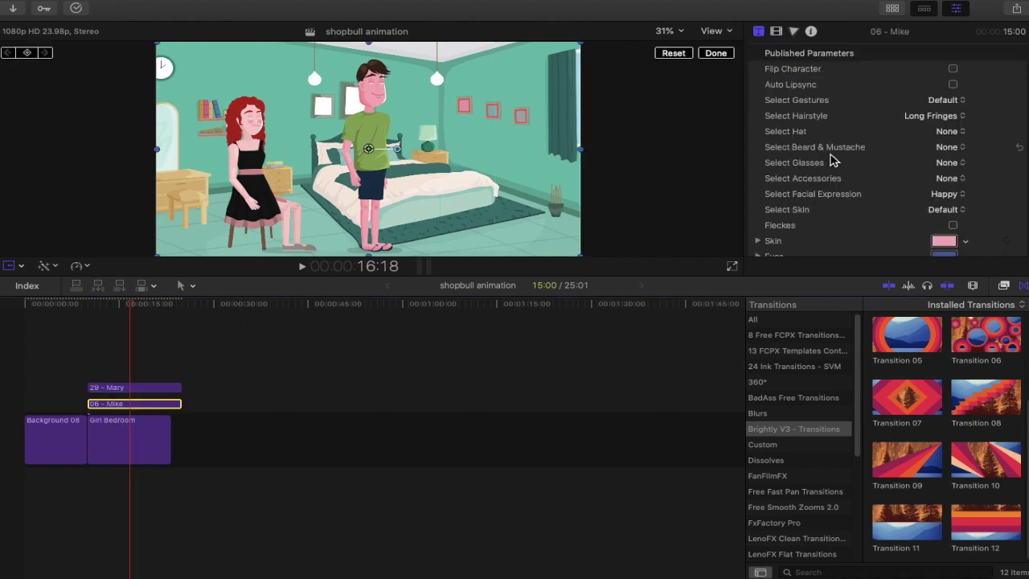
Flip Mike to face the other way and try the Fringe Up and Frizzy hairstyles on him.
{"action": "left_click", "coordinate": [952, 69]}
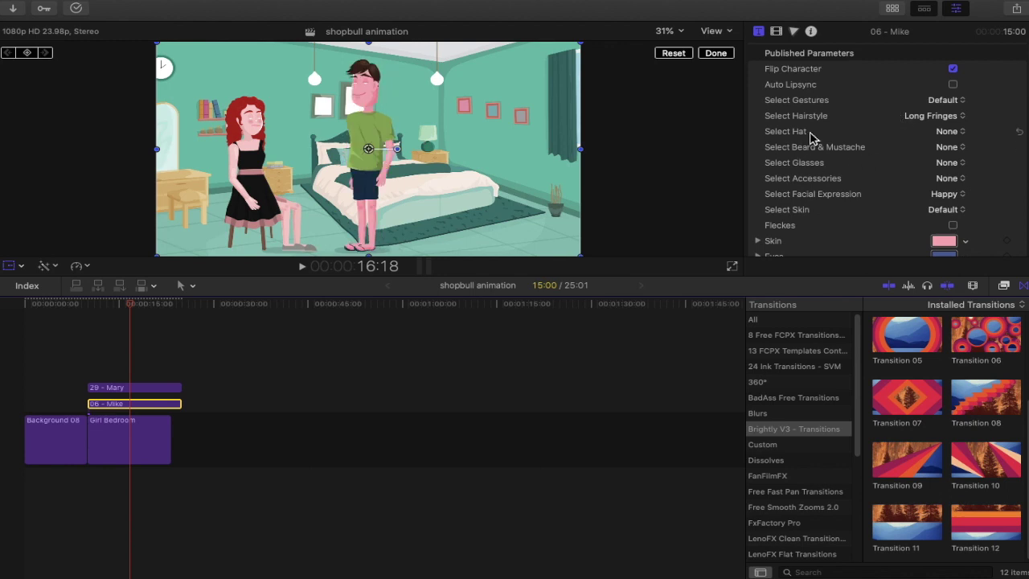
{"action": "left_click", "coordinate": [934, 117]}
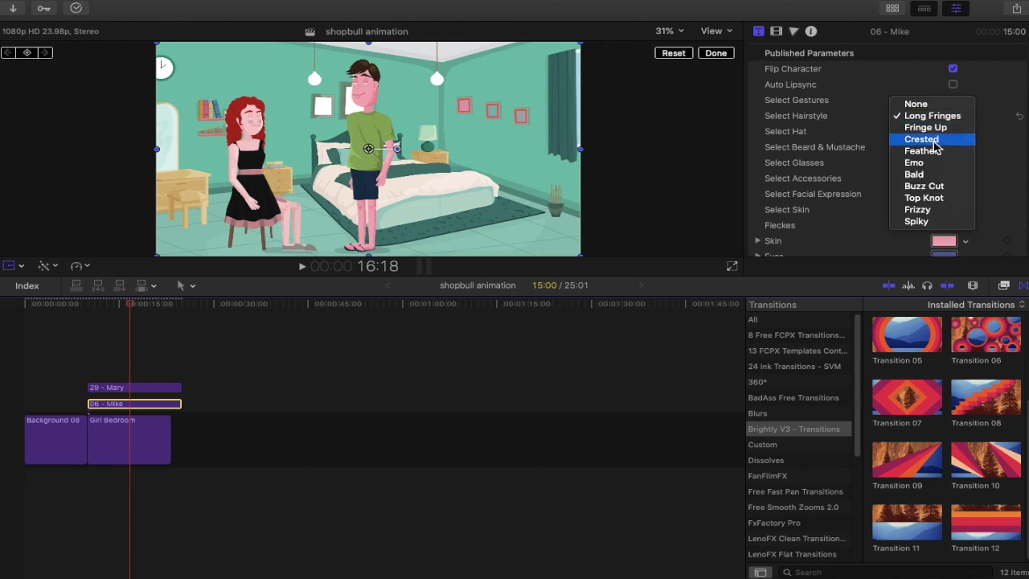
{"action": "left_click", "coordinate": [928, 127]}
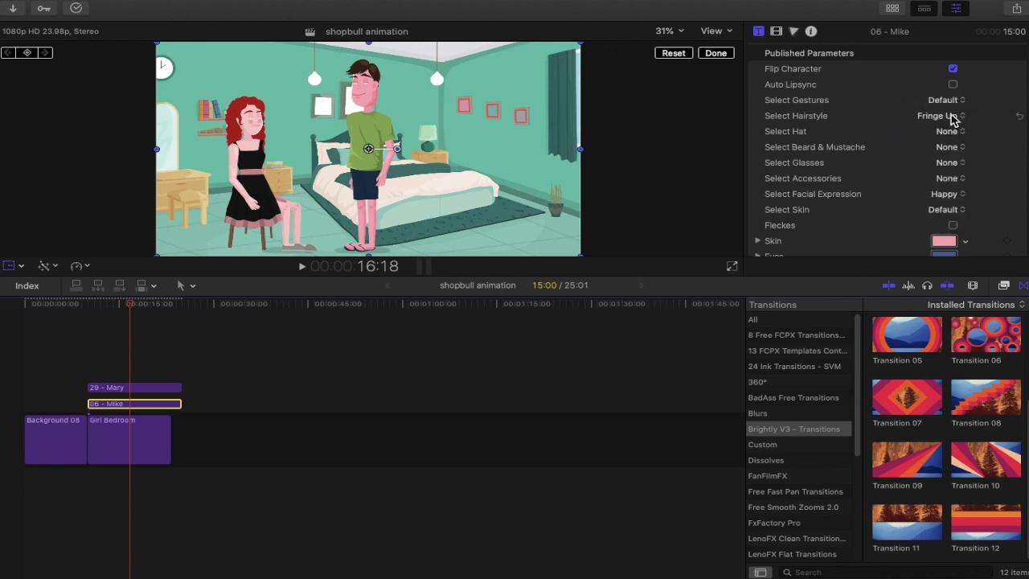
{"action": "left_click", "coordinate": [953, 118]}
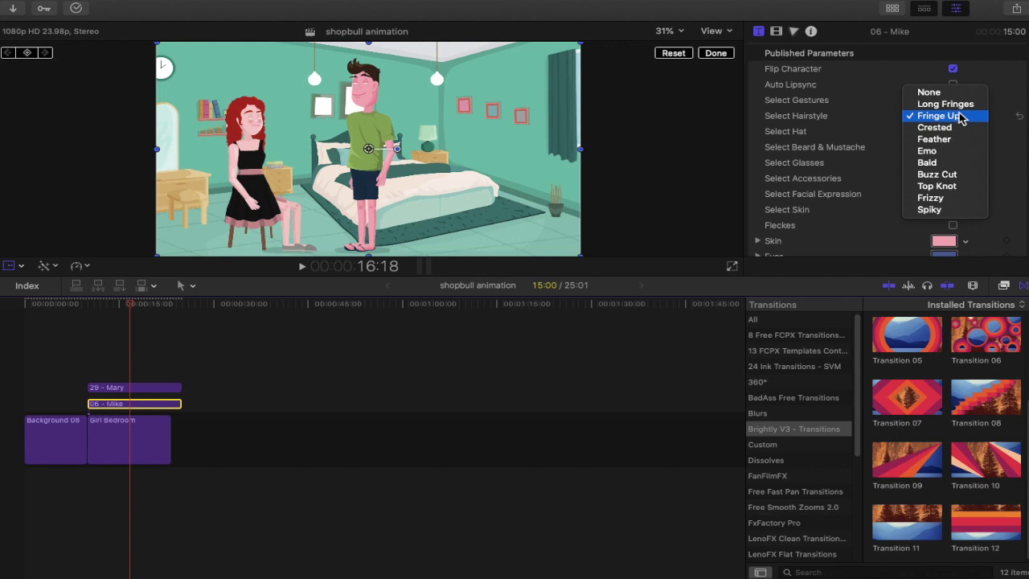
{"action": "left_click", "coordinate": [943, 200]}
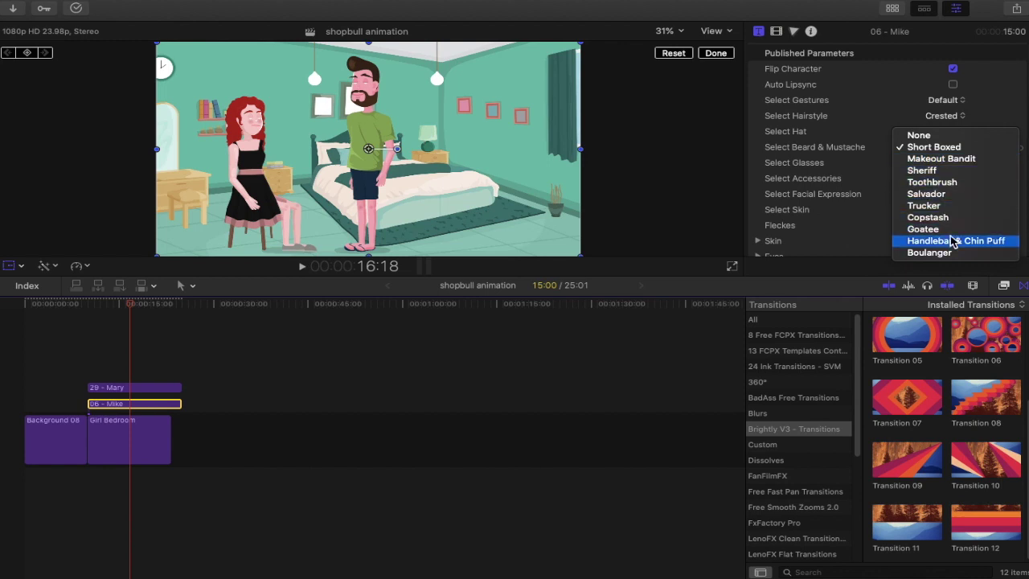
Try Sheriff, Makeout Bandit and Handlebar & Chin Puff on Mike, settling on Copstash.
{"action": "left_click", "coordinate": [956, 170]}
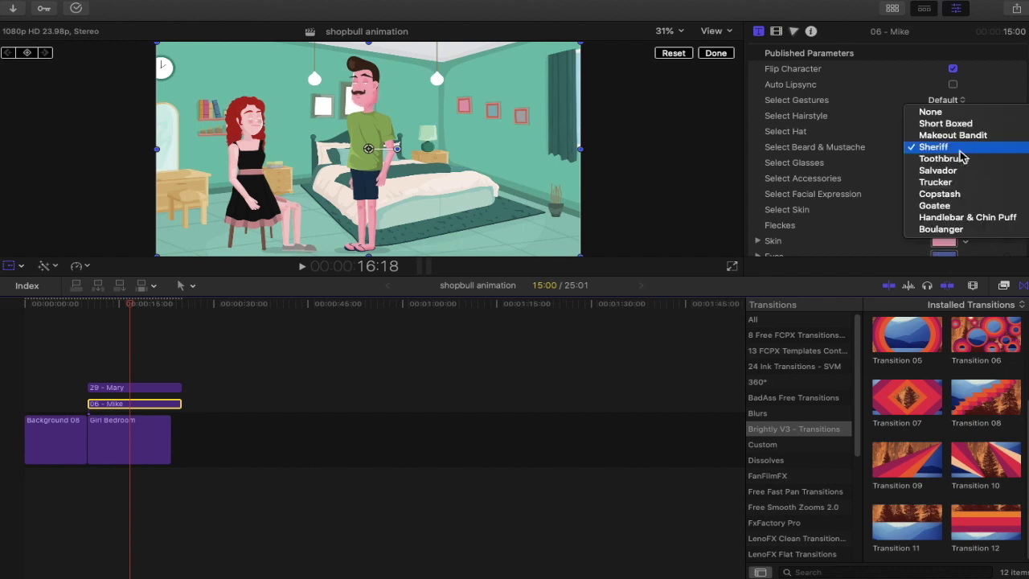
{"action": "left_click", "coordinate": [955, 135]}
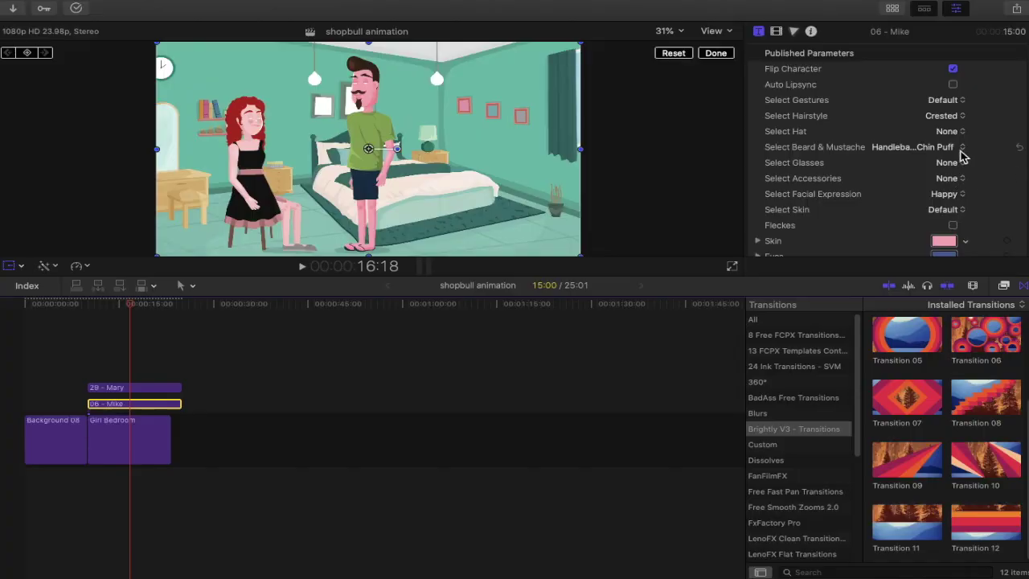
{"action": "left_click", "coordinate": [961, 151]}
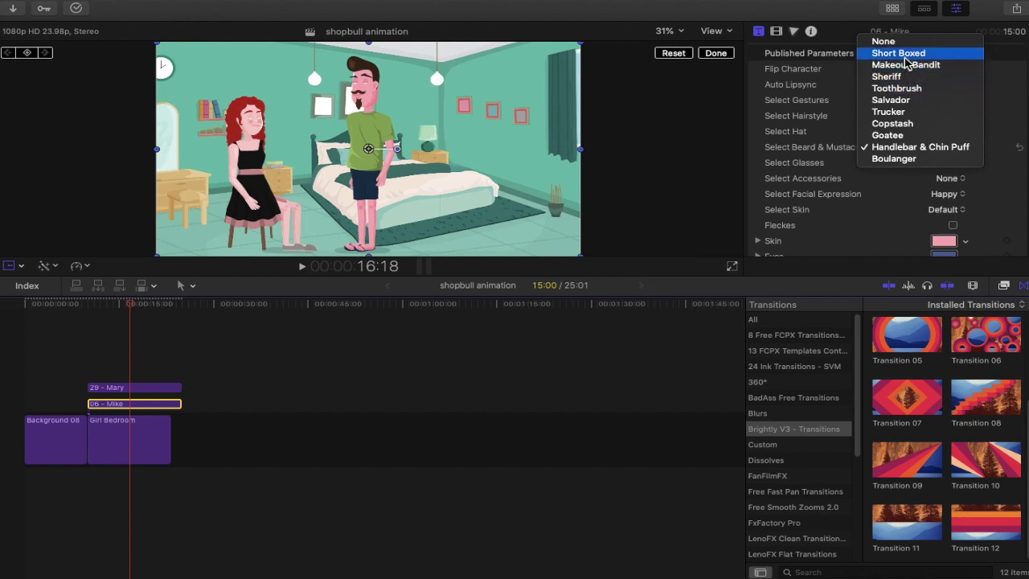
{"action": "left_click", "coordinate": [906, 126]}
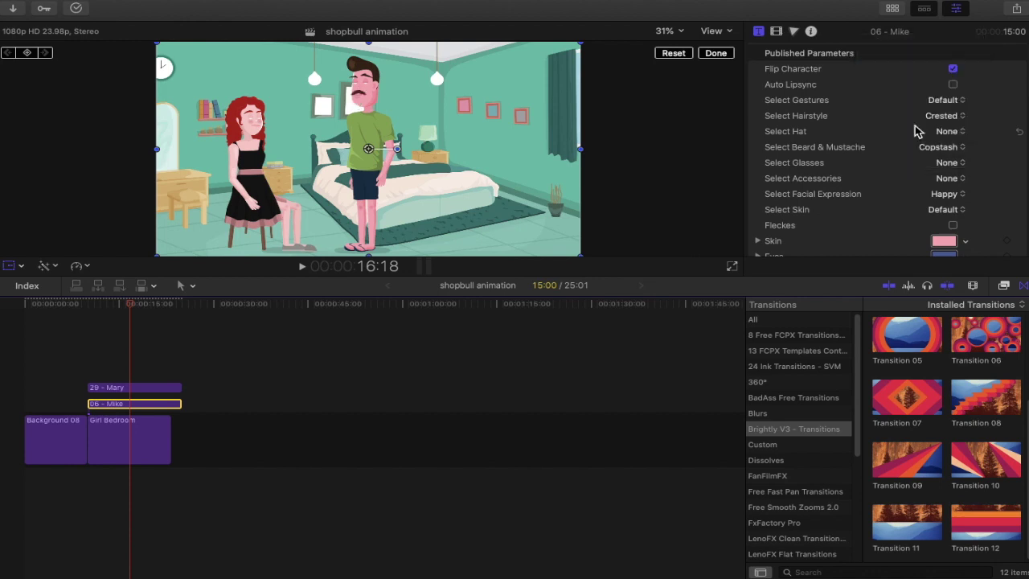
Set Mike's Skin colour to a medium brown, then close the Colors window.
{"action": "left_click", "coordinate": [944, 241]}
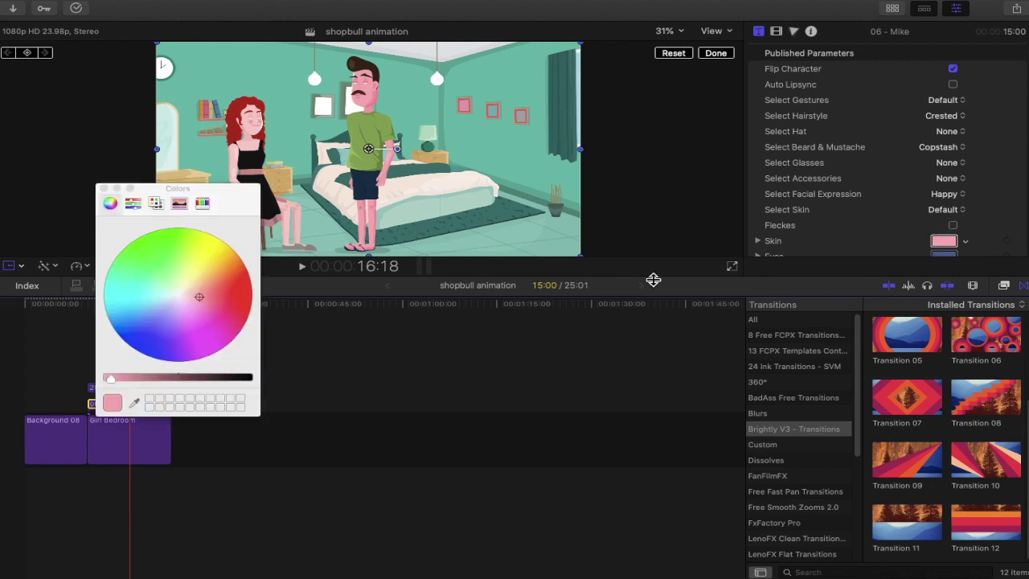
{"action": "left_click", "coordinate": [195, 291]}
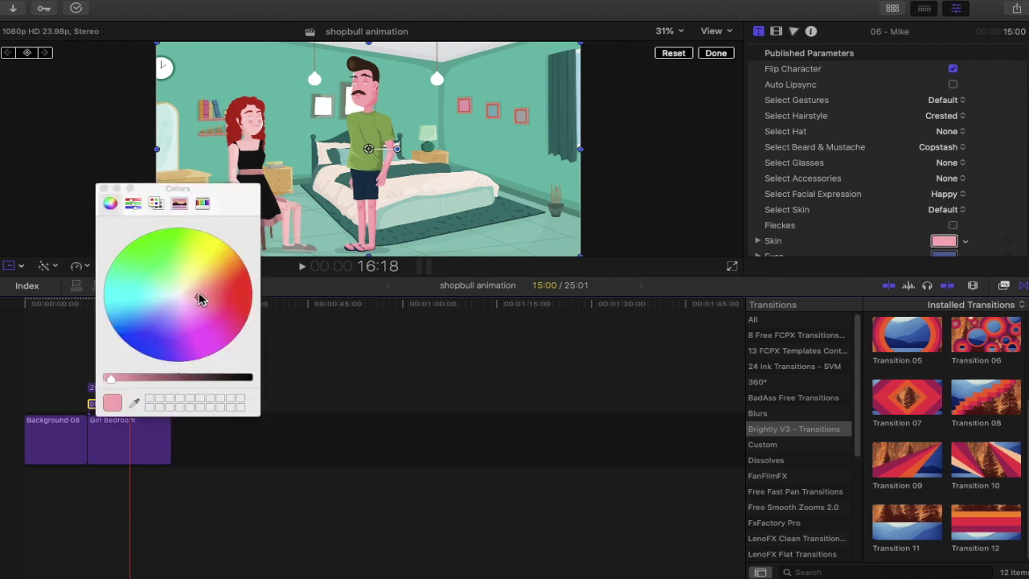
{"action": "left_click", "coordinate": [156, 203]}
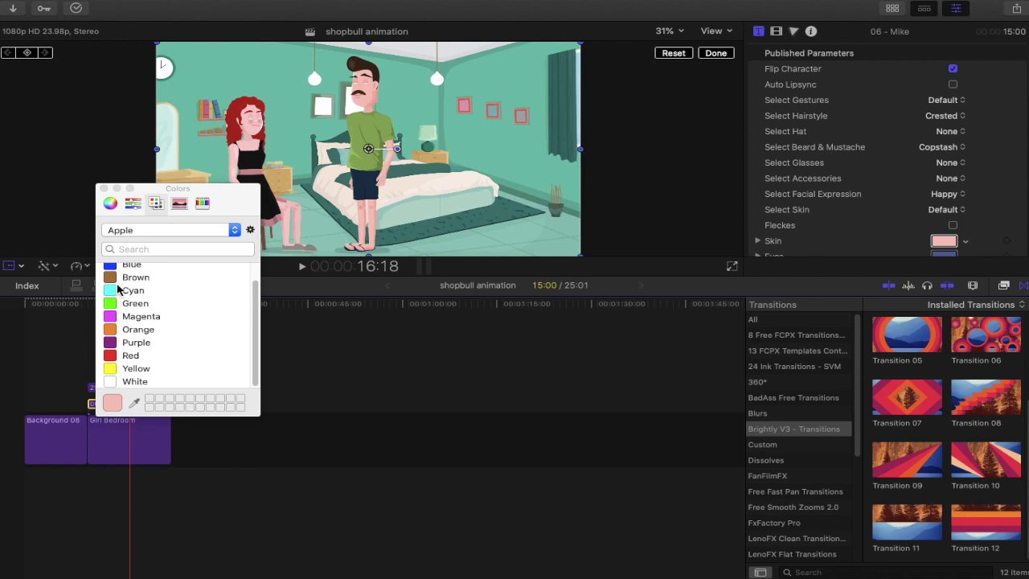
{"action": "left_click", "coordinate": [117, 277]}
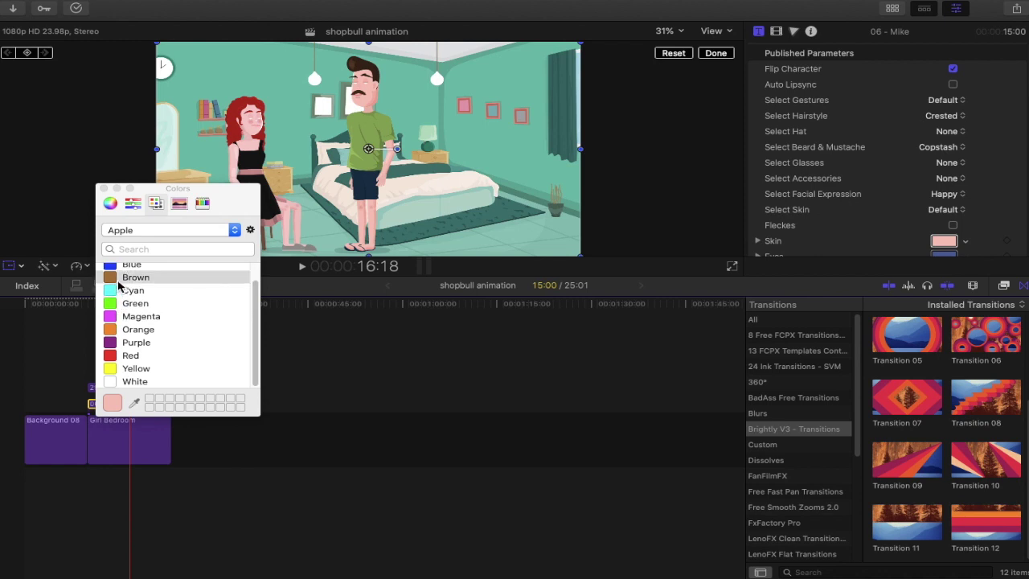
{"action": "left_click", "coordinate": [112, 204]}
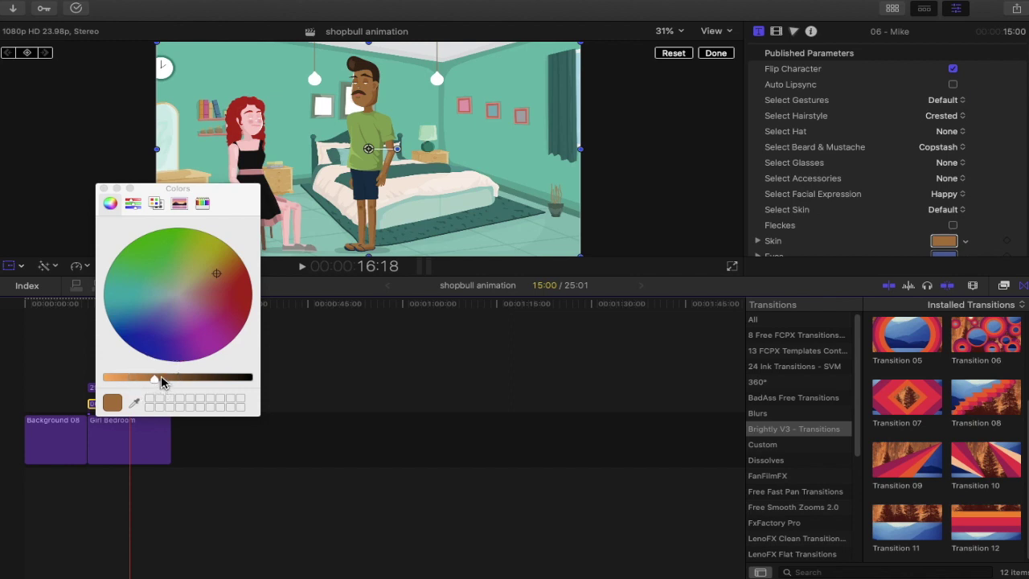
{"action": "left_click_drag", "start_coordinate": [160, 380], "coordinate": [161, 386]}
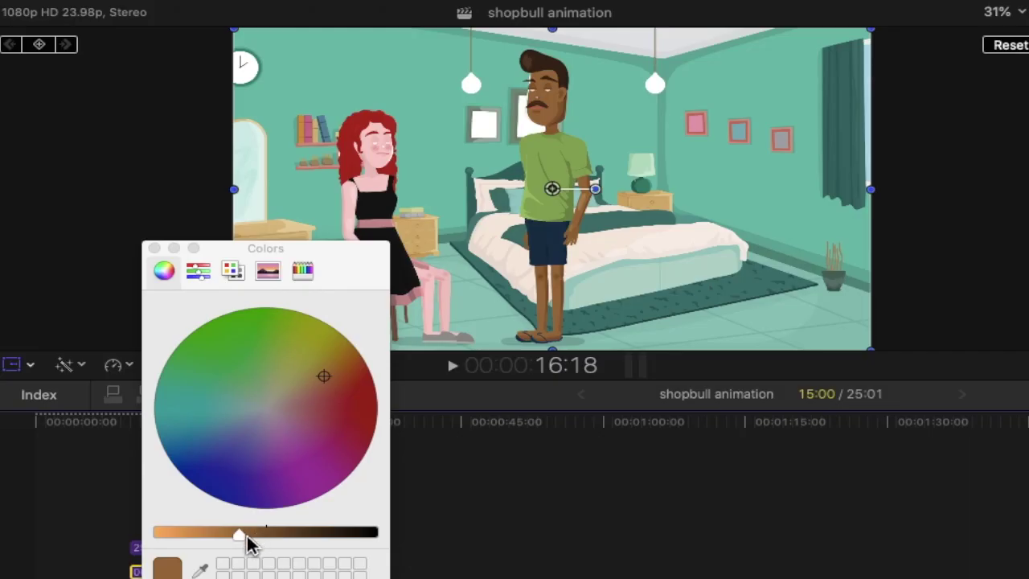
{"action": "left_click", "coordinate": [259, 537]}
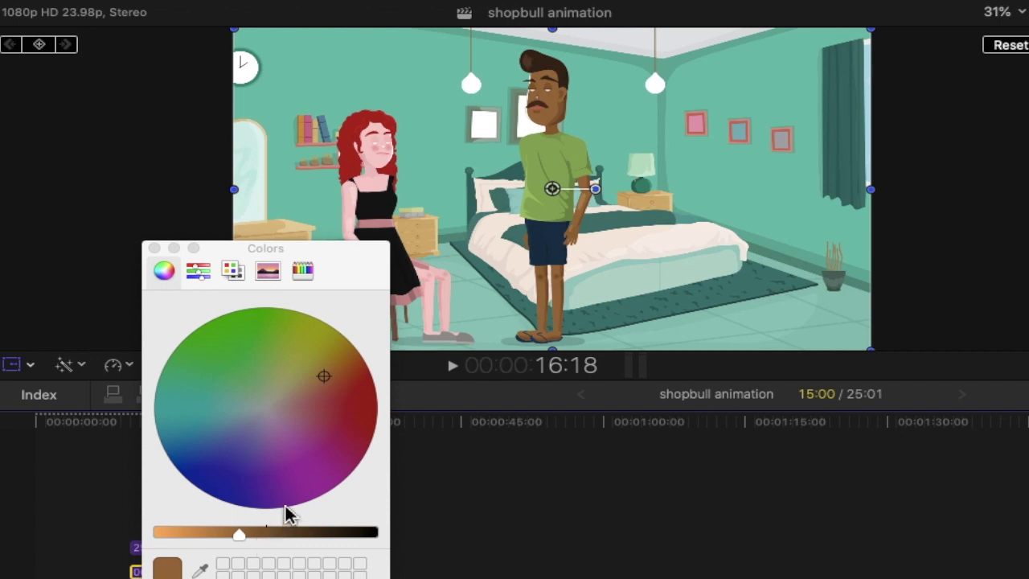
{"action": "left_click", "coordinate": [154, 247]}
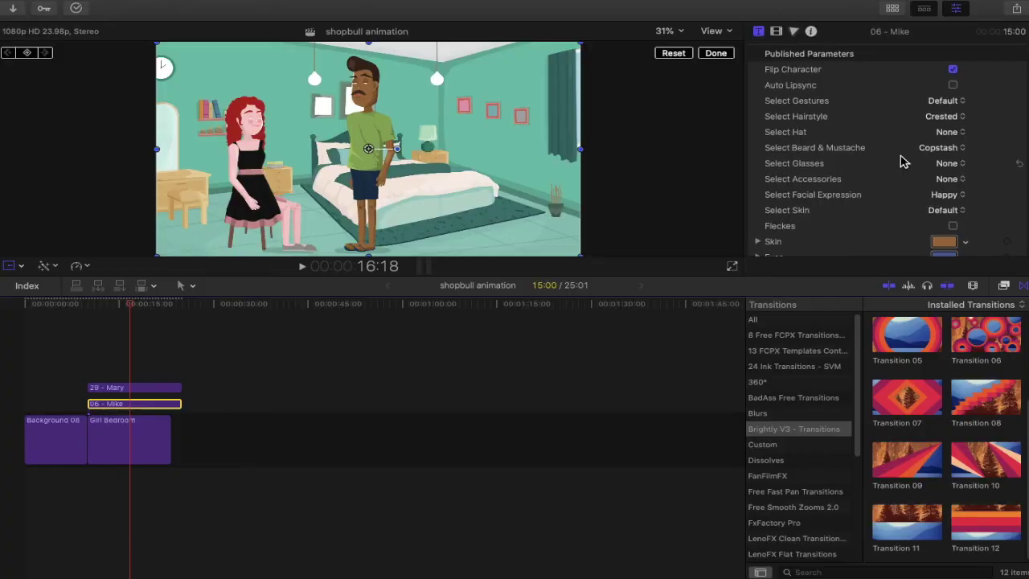
Try the Answering gesture on Mike, then switch his gesture to Talking.
{"action": "scroll", "coordinate": [876, 176], "scroll_direction": "down", "scroll_amount": 2}
{"action": "scroll", "coordinate": [876, 175], "scroll_direction": "down", "scroll_amount": 5}
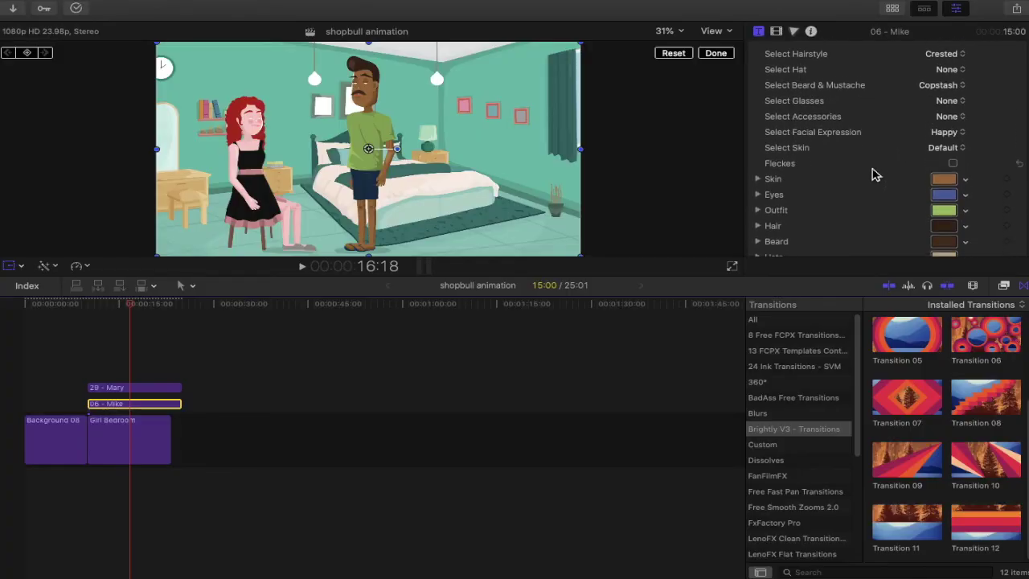
{"action": "scroll", "coordinate": [875, 175], "scroll_direction": "down", "scroll_amount": 10}
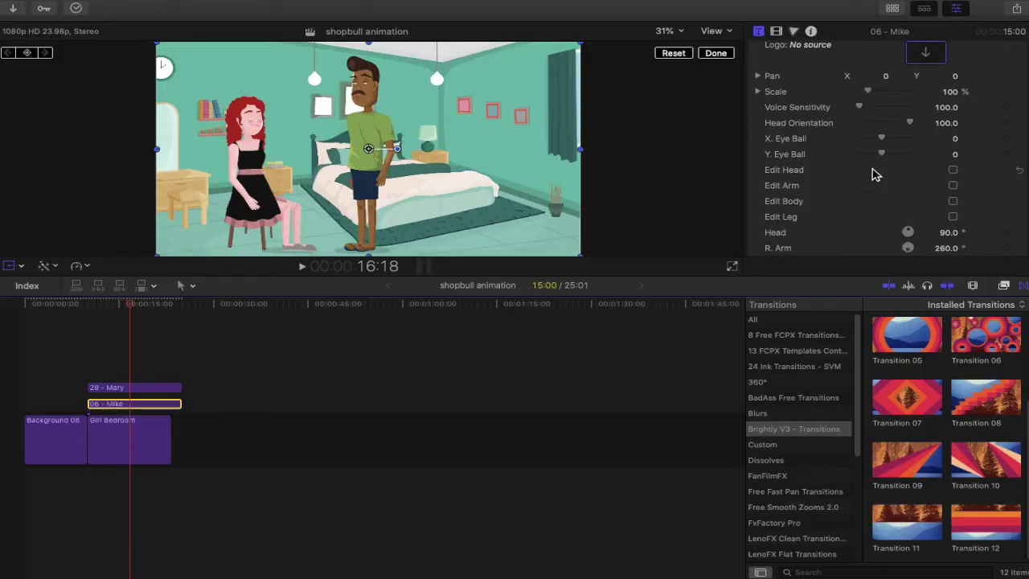
{"action": "scroll", "coordinate": [875, 176], "scroll_direction": "up", "scroll_amount": 15}
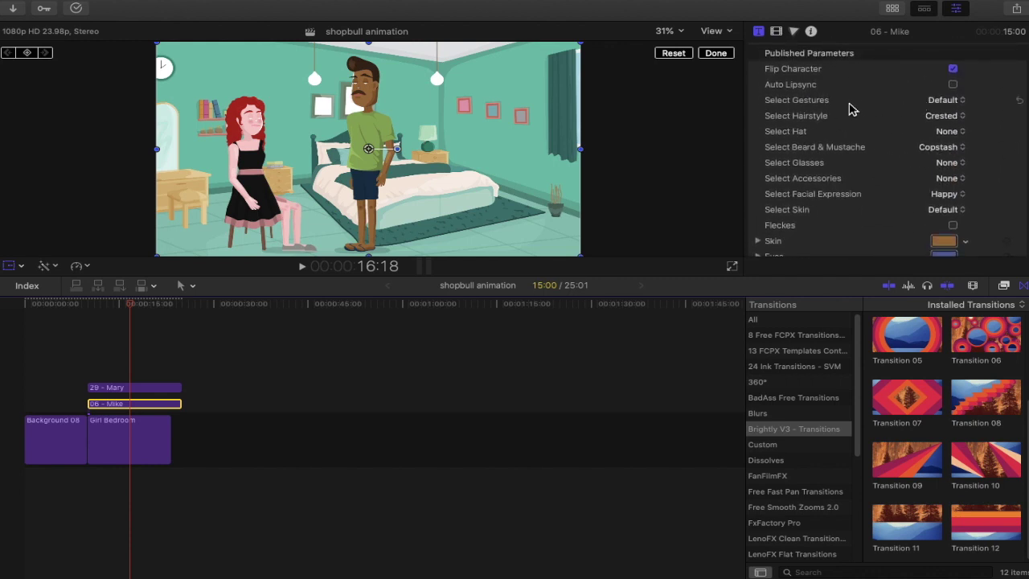
{"action": "left_click", "coordinate": [949, 101]}
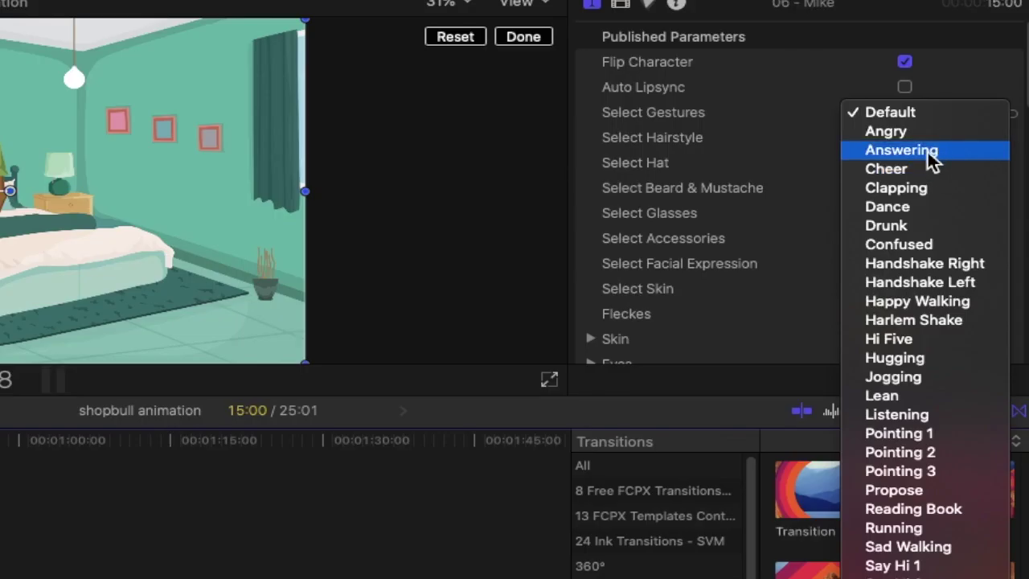
{"action": "left_click", "coordinate": [929, 153]}
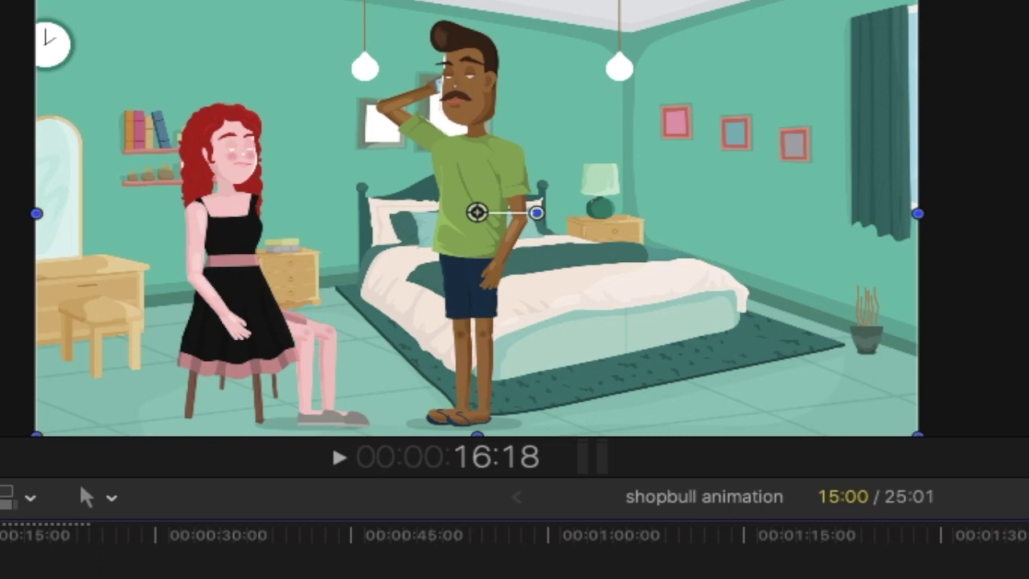
{"action": "left_click", "coordinate": [952, 99]}
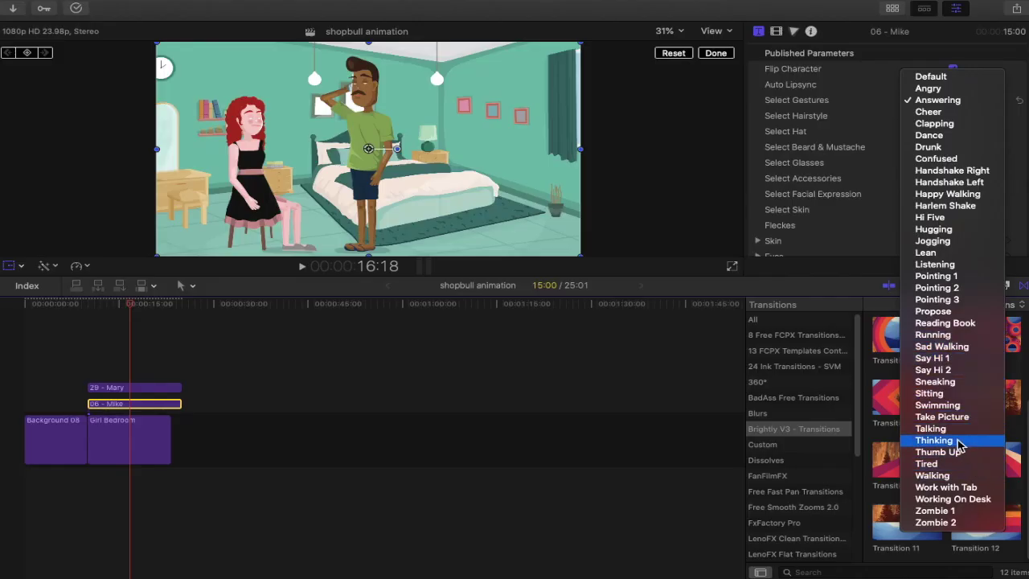
{"action": "left_click", "coordinate": [952, 429]}
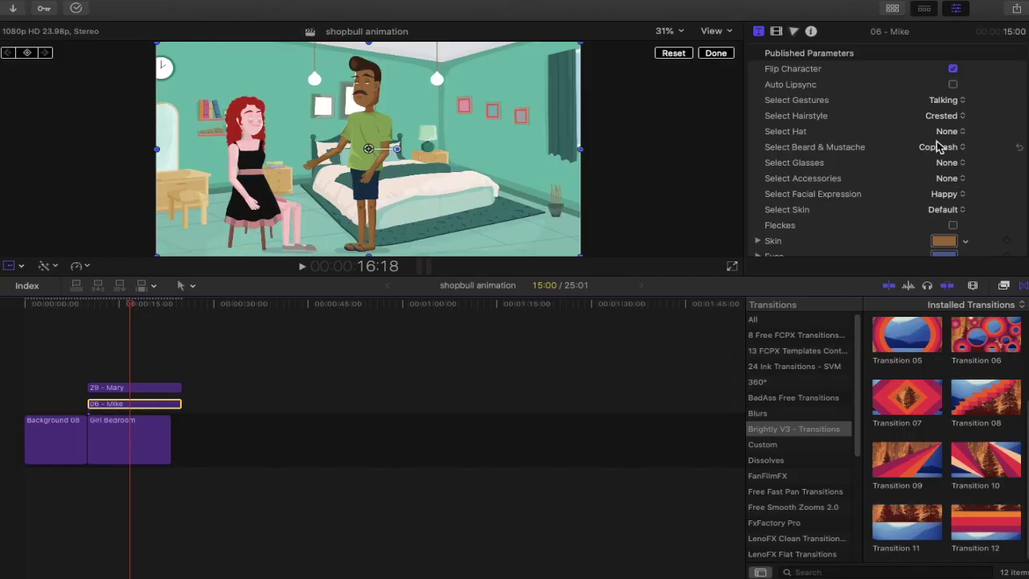
{"action": "scroll", "coordinate": [895, 134], "scroll_direction": "down", "scroll_amount": 3}
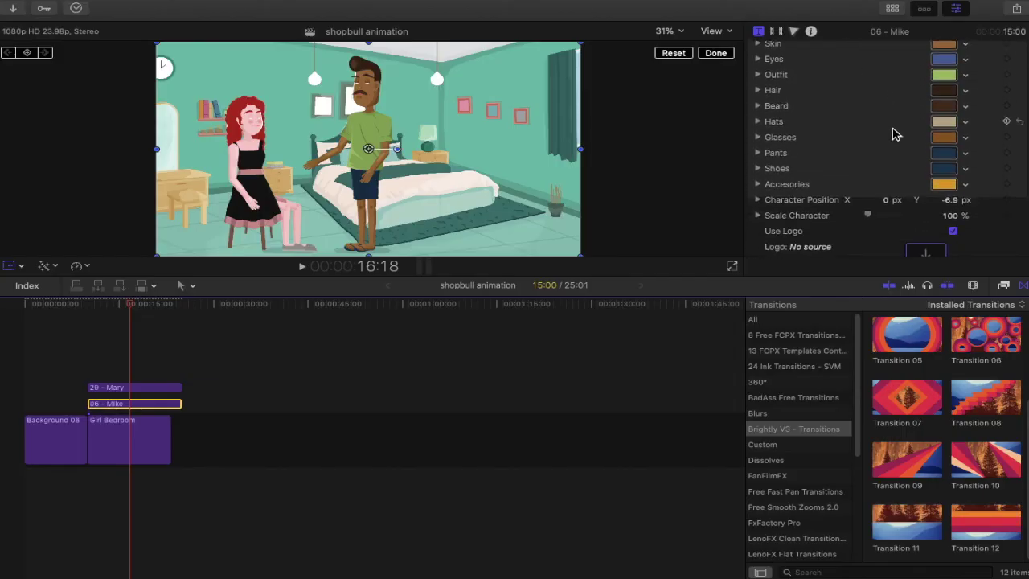
{"action": "scroll", "coordinate": [895, 134], "scroll_direction": "up", "scroll_amount": 10}
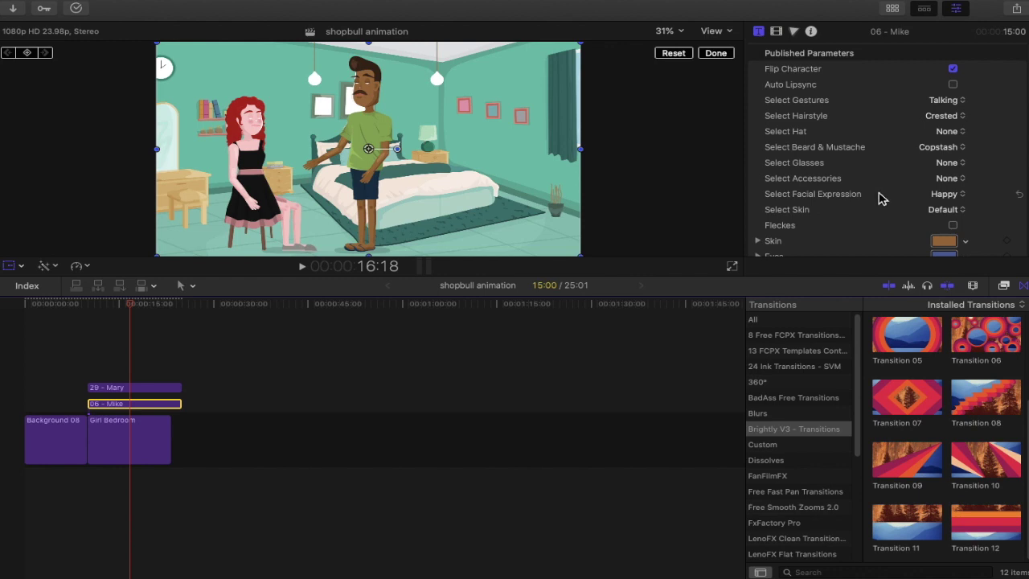
Set Mike's Outfit colour to White from the Apple palette and close the picker.
{"action": "scroll", "coordinate": [880, 198], "scroll_direction": "down", "scroll_amount": 3}
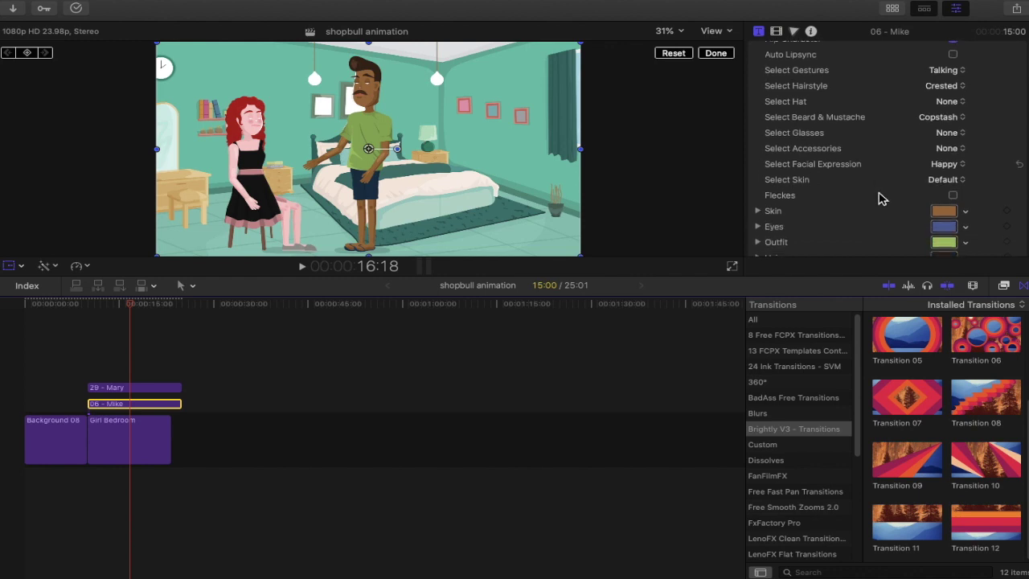
{"action": "left_click", "coordinate": [948, 237]}
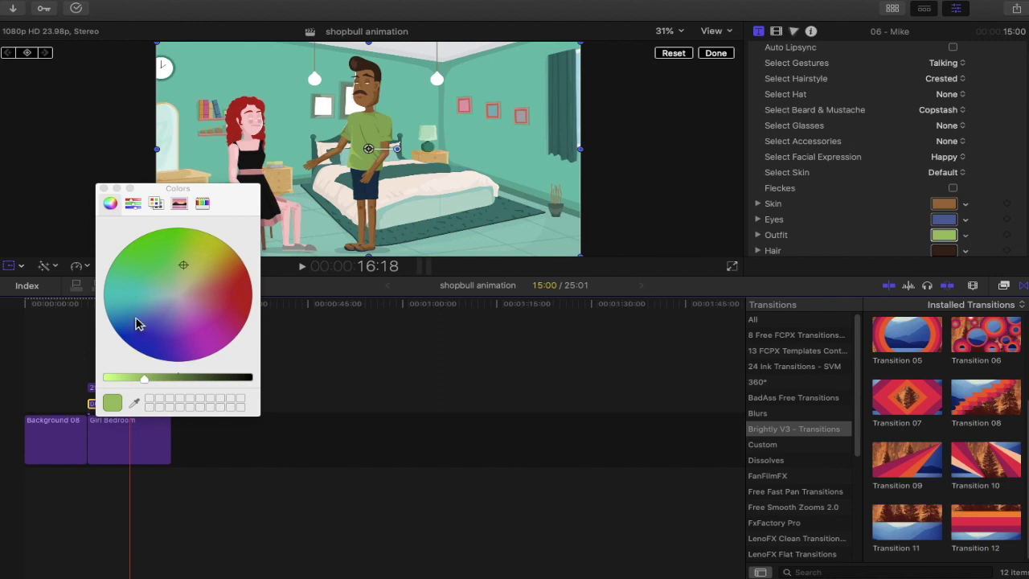
{"action": "left_click", "coordinate": [156, 204]}
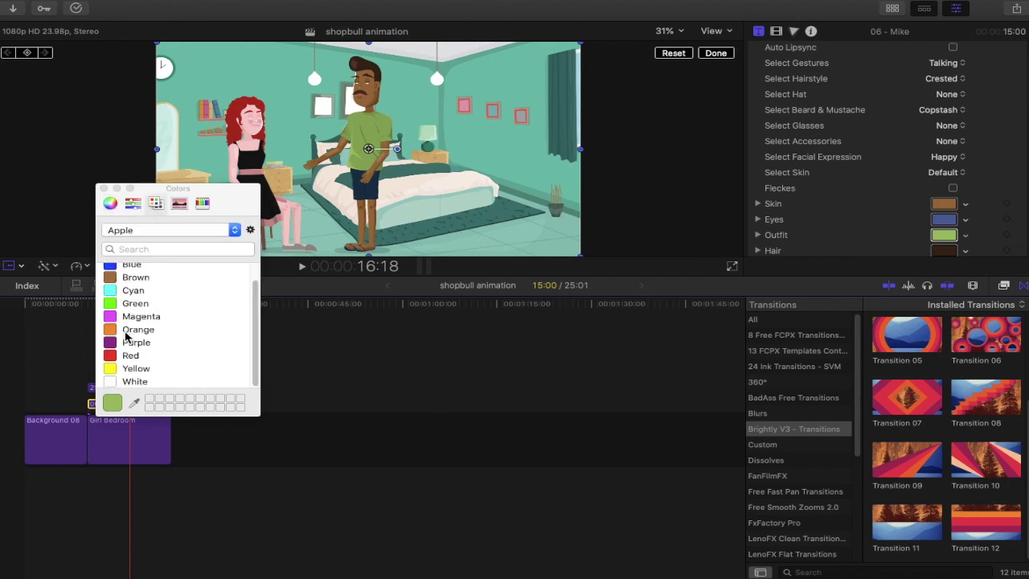
{"action": "left_click", "coordinate": [112, 381]}
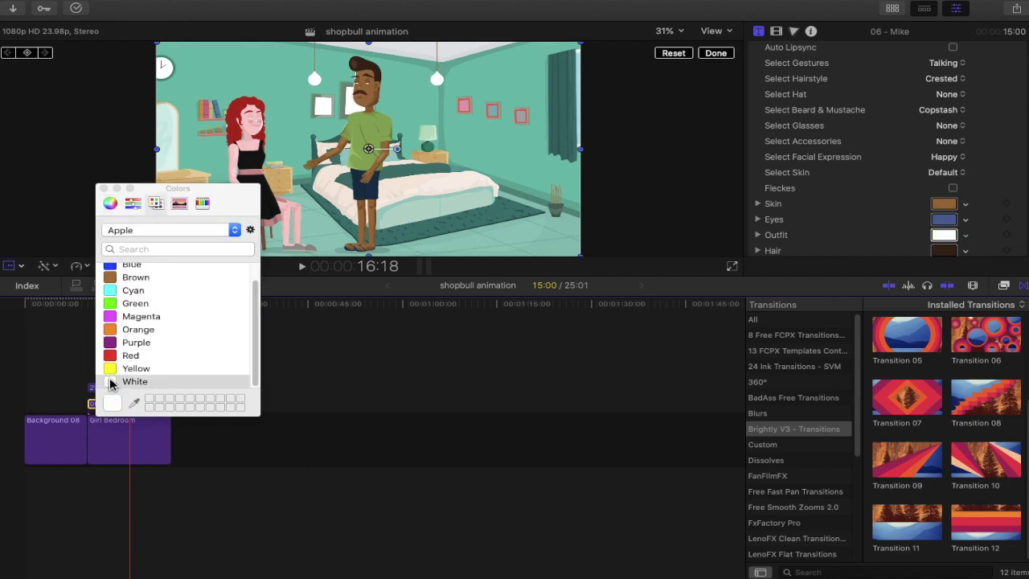
{"action": "left_click", "coordinate": [99, 322]}
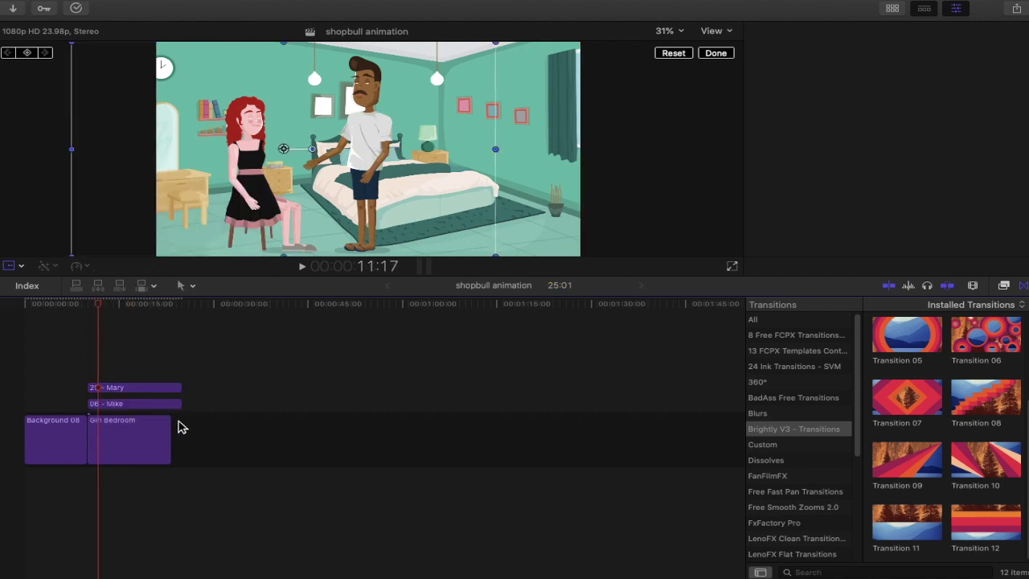
Extend the Girl Bedroom clip's right edge and delete the Background 08 clip.
{"action": "left_click_drag", "start_coordinate": [171, 428], "coordinate": [181, 428]}
{"action": "left_click", "coordinate": [48, 484]}
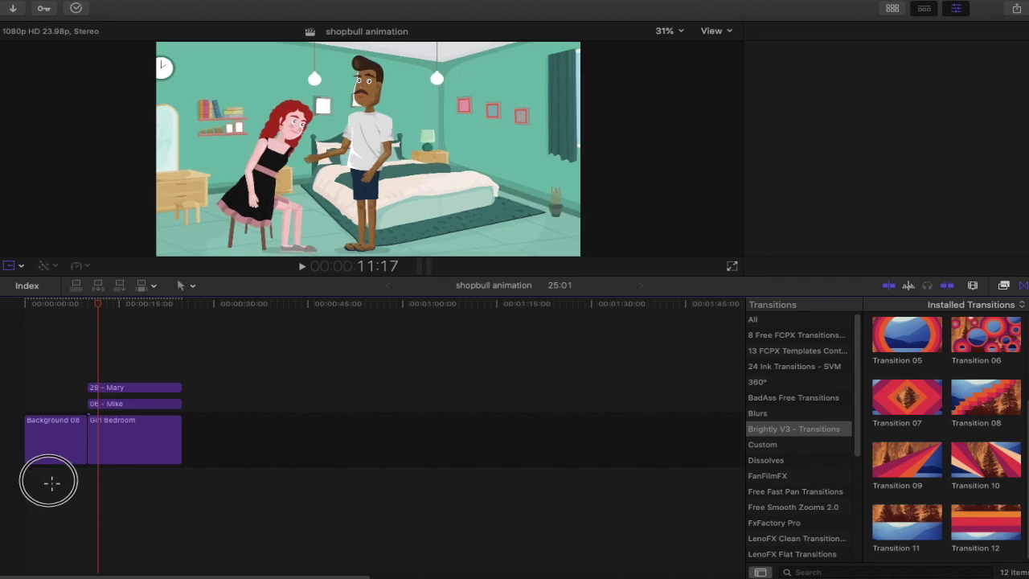
{"action": "left_click", "coordinate": [35, 443]}
{"action": "key", "text": "Delete"}
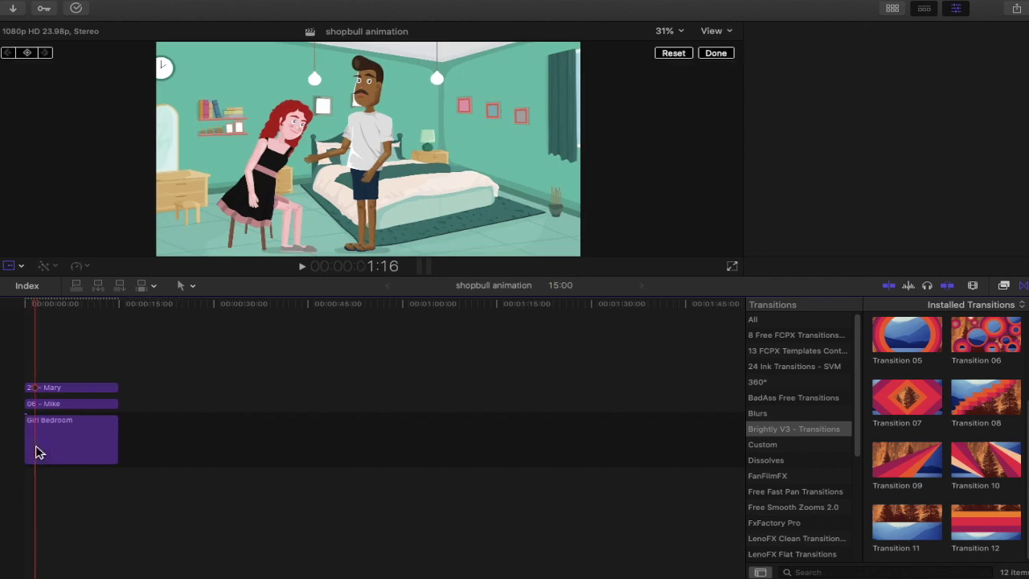
Select the Mary, Mike and Girl Bedroom clips and render them with Modify > Render Selection.
{"action": "left_click", "coordinate": [25, 316]}
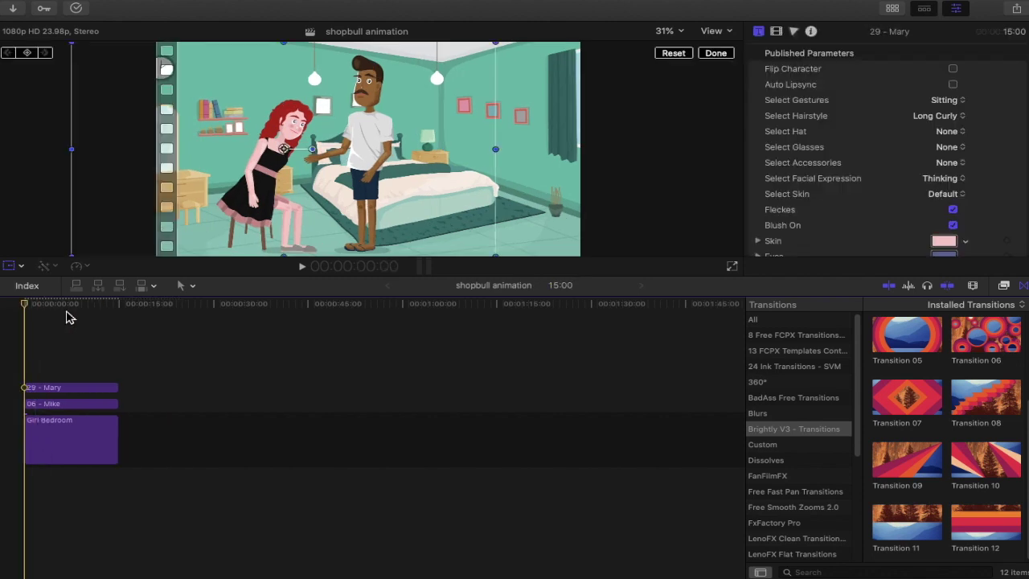
{"action": "left_click_drag", "start_coordinate": [69, 314], "coordinate": [74, 479]}
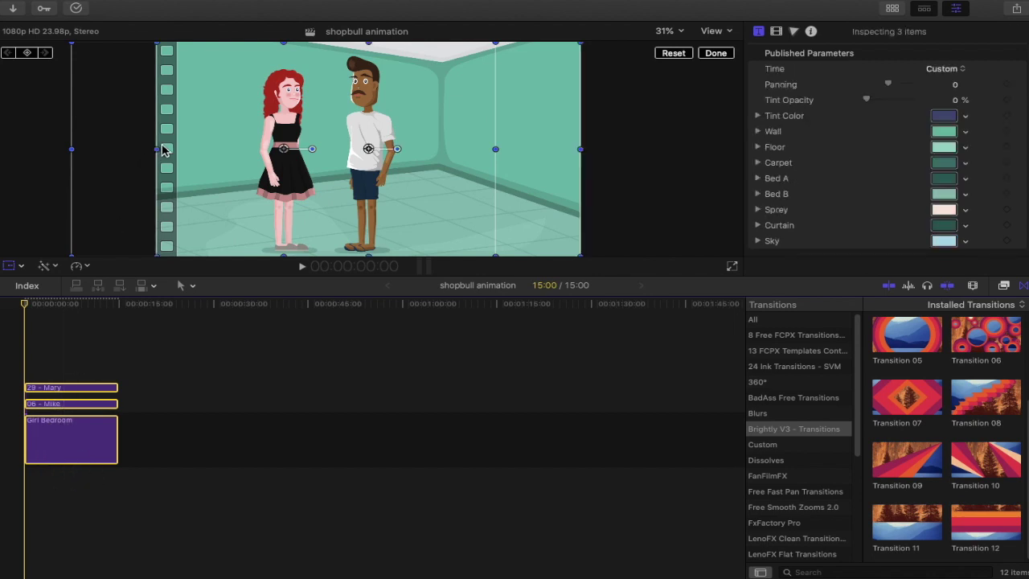
{"action": "mouse_move", "coordinate": [350, 4]}
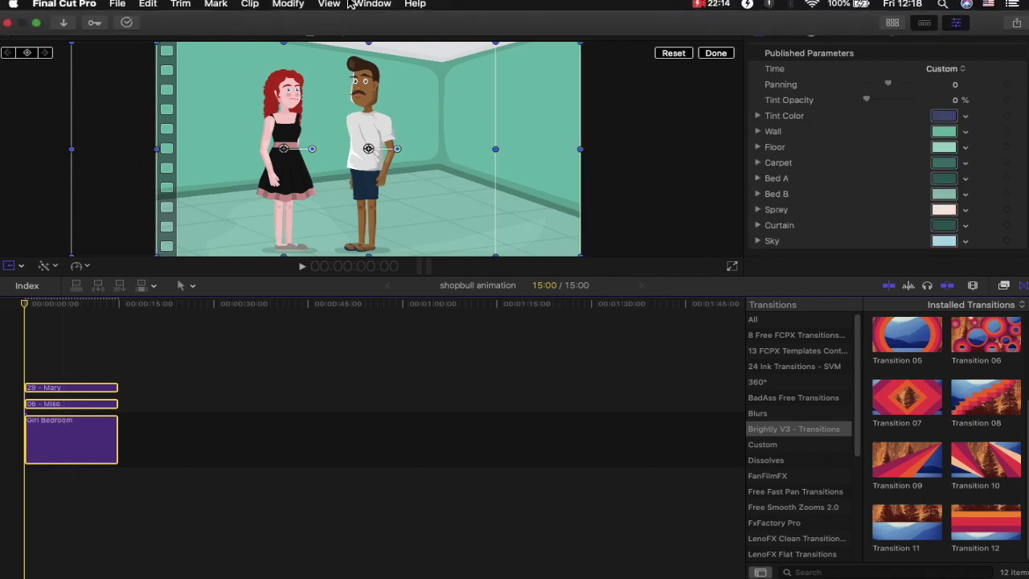
{"action": "left_click", "coordinate": [291, 6]}
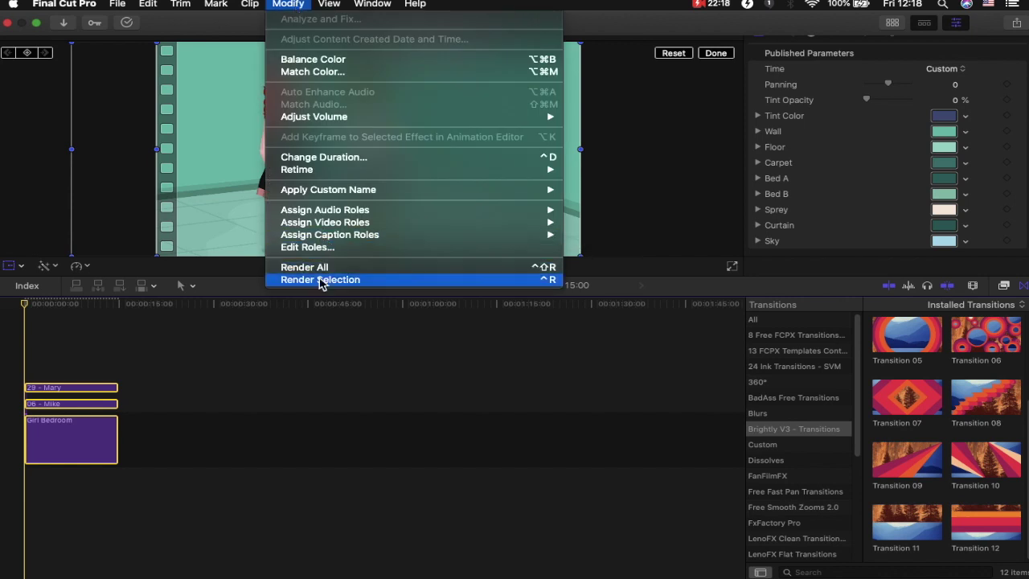
{"action": "left_click", "coordinate": [322, 279]}
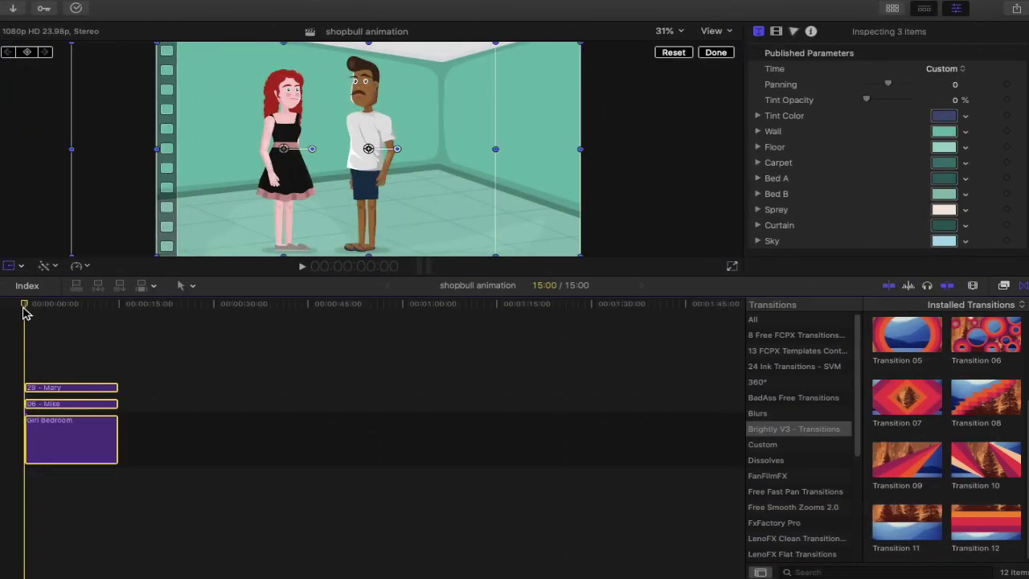
{"action": "key", "text": "space"}
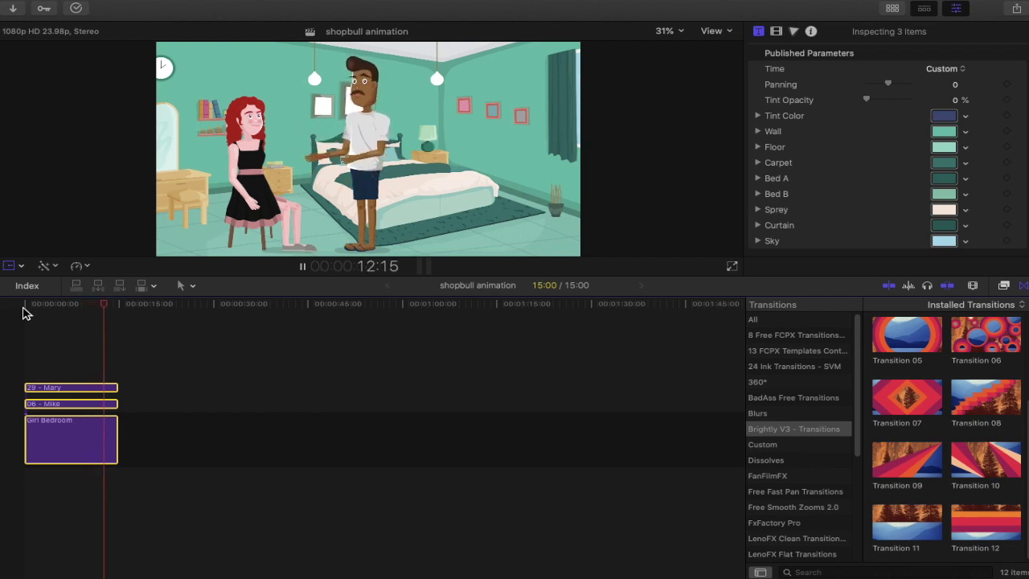
{"action": "key", "text": "space"}
{"action": "key", "text": "shift+t"}
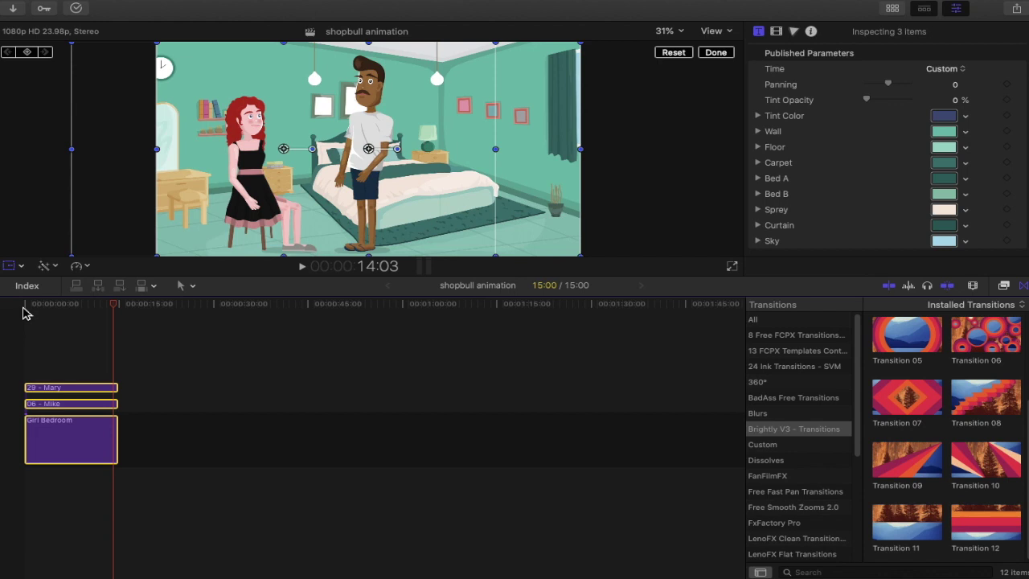
{"action": "mouse_move", "coordinate": [626, 3]}
{"action": "left_click", "coordinate": [23, 313]}
{"action": "key", "text": "Home"}
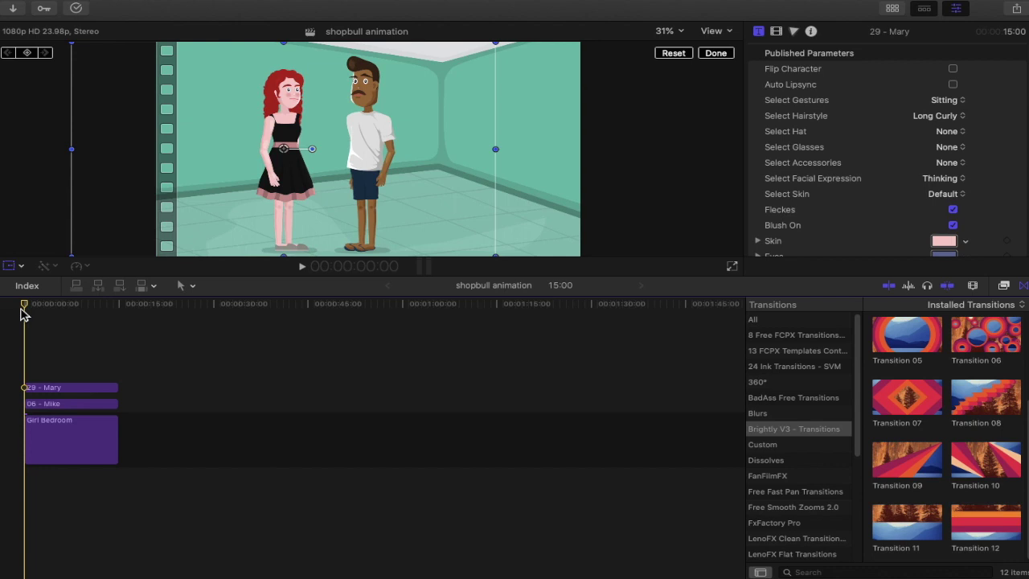
{"action": "left_click", "coordinate": [734, 272]}
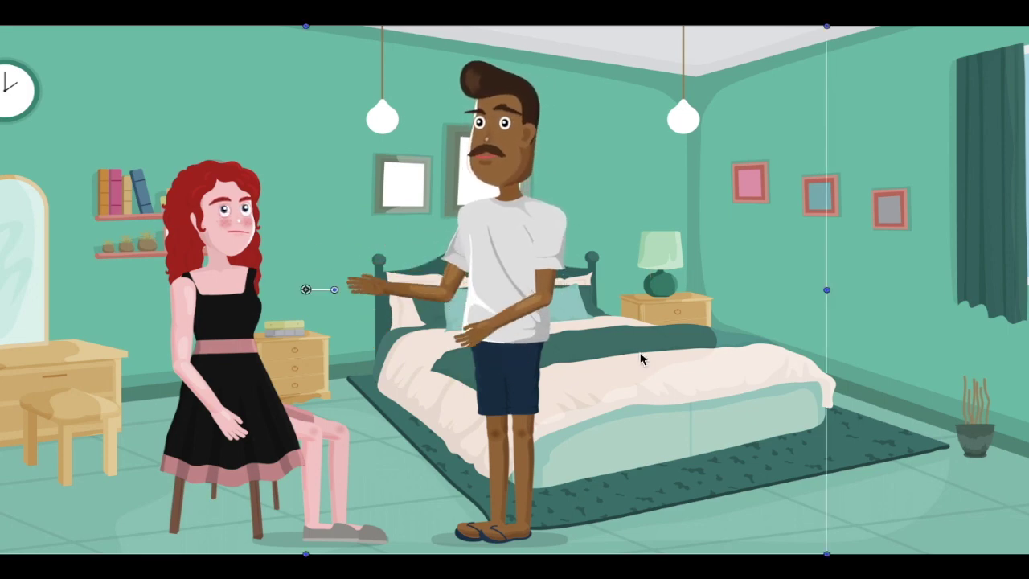
{"action": "key", "text": "Escape"}
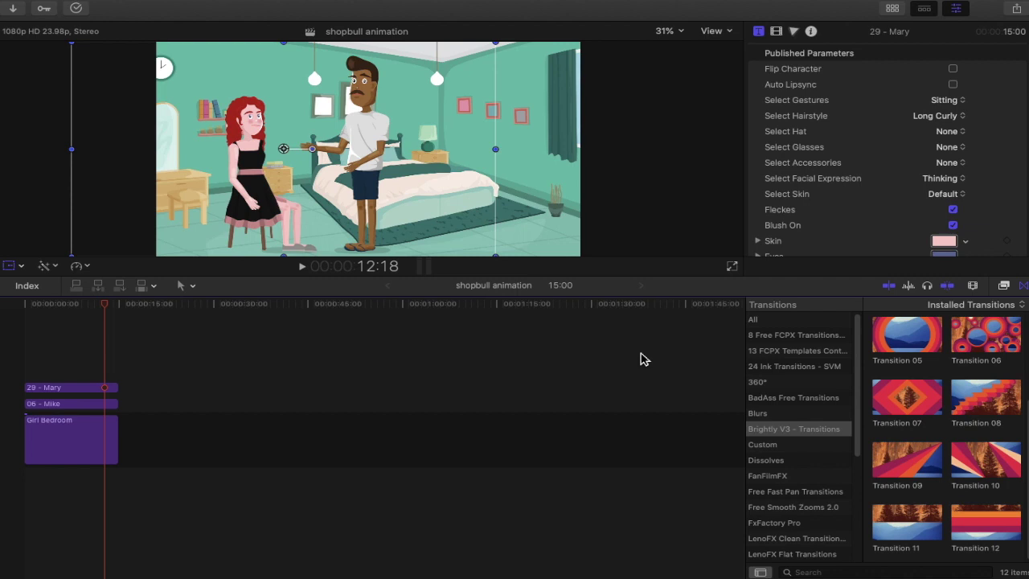